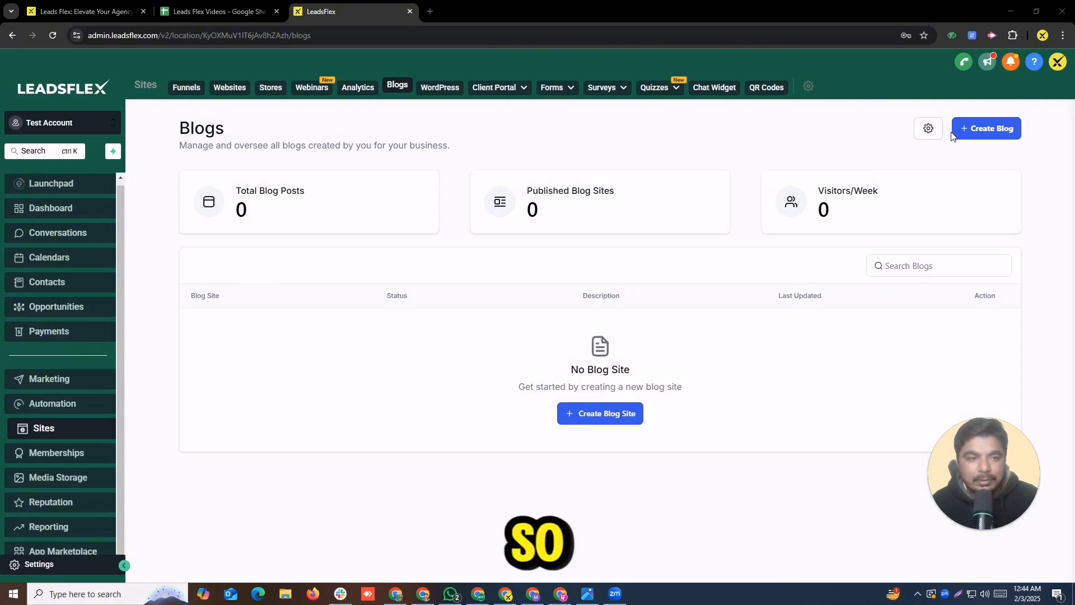
- Start a new author in the blog settings and enter Leads Flex as the author name
left_click(927, 130)
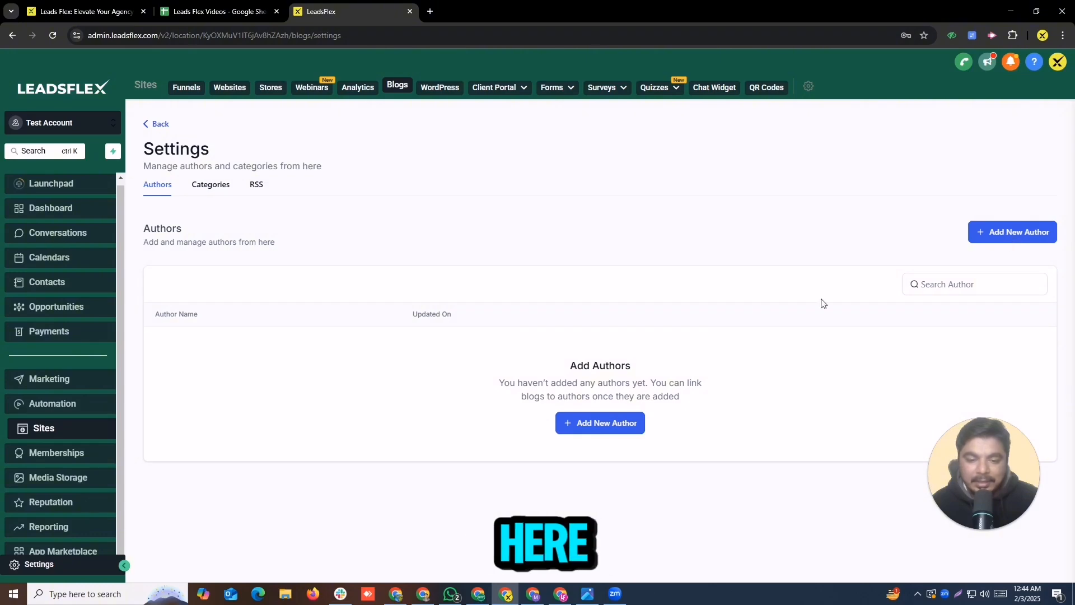
left_click(580, 422)
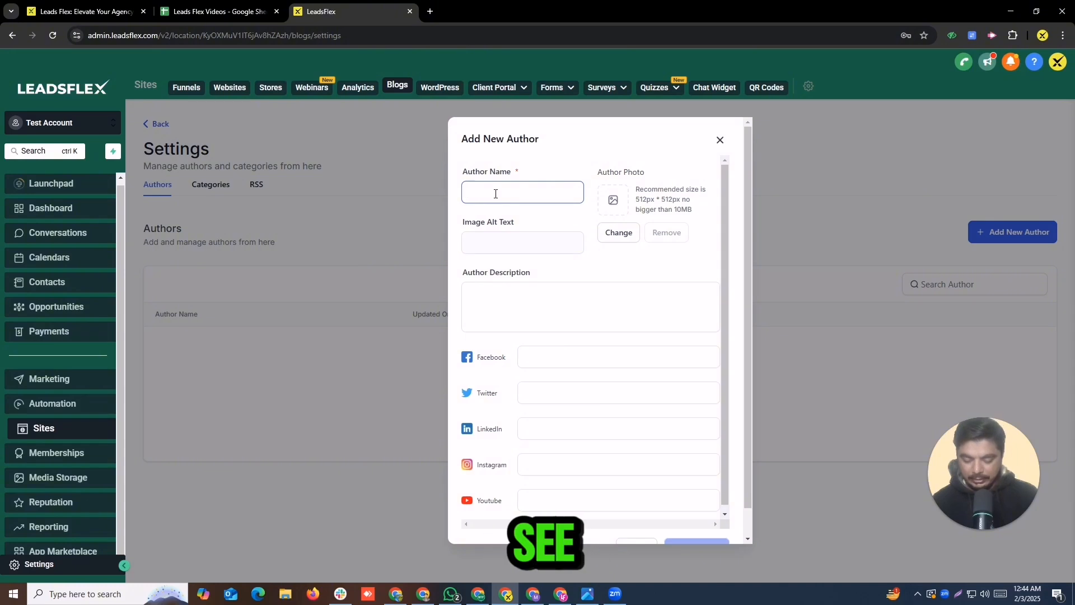
type("Leads F")
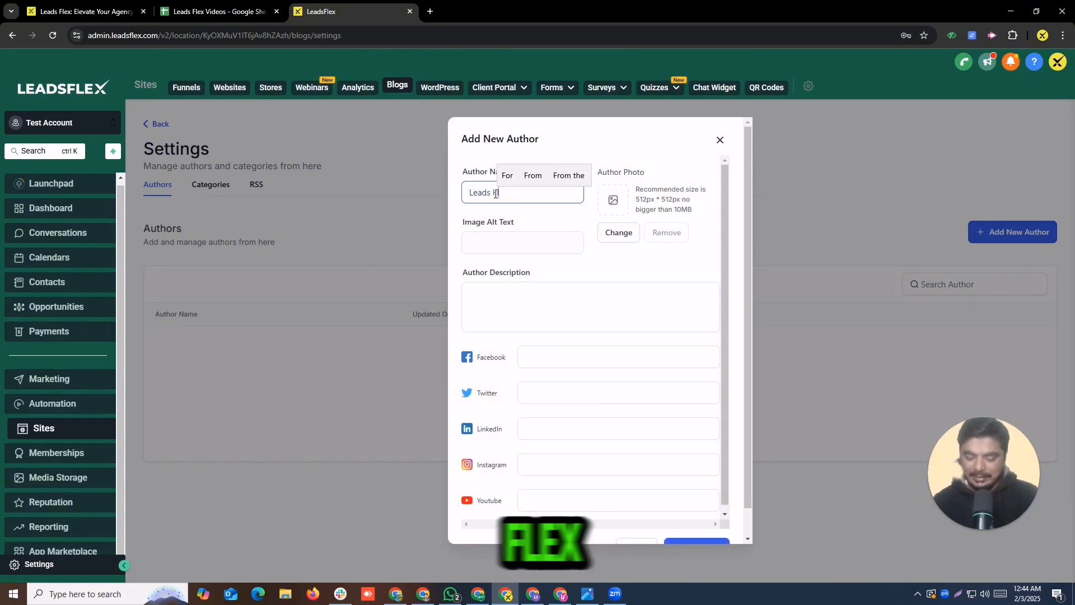
type("lex")
key("BackSpace")
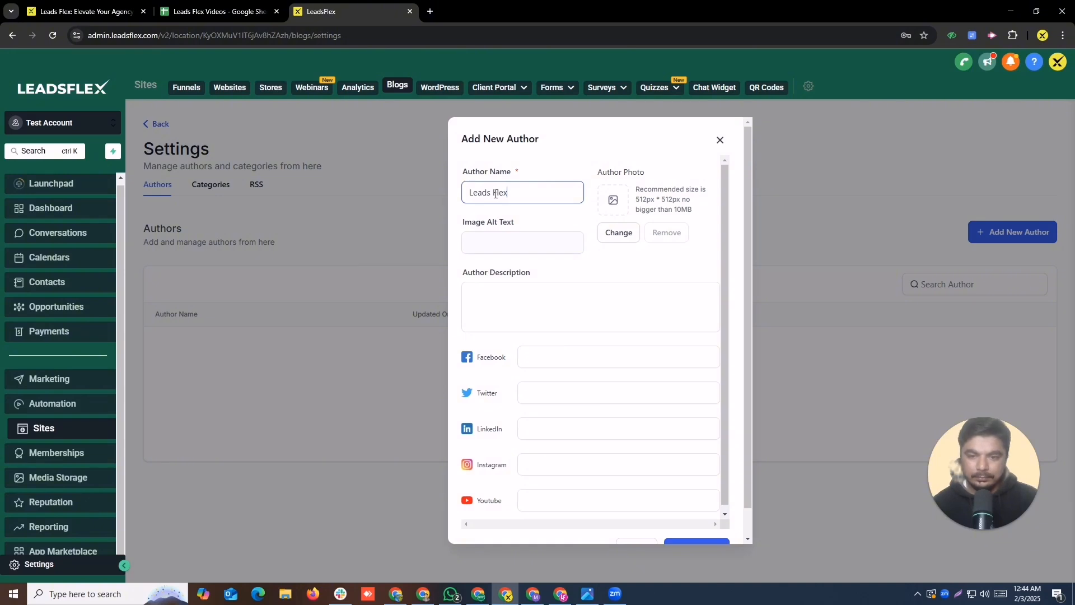
- Set the author photo to the media library's WhatsApp image of the child in the pink and grey jacket
left_click(618, 199)
left_click(633, 230)
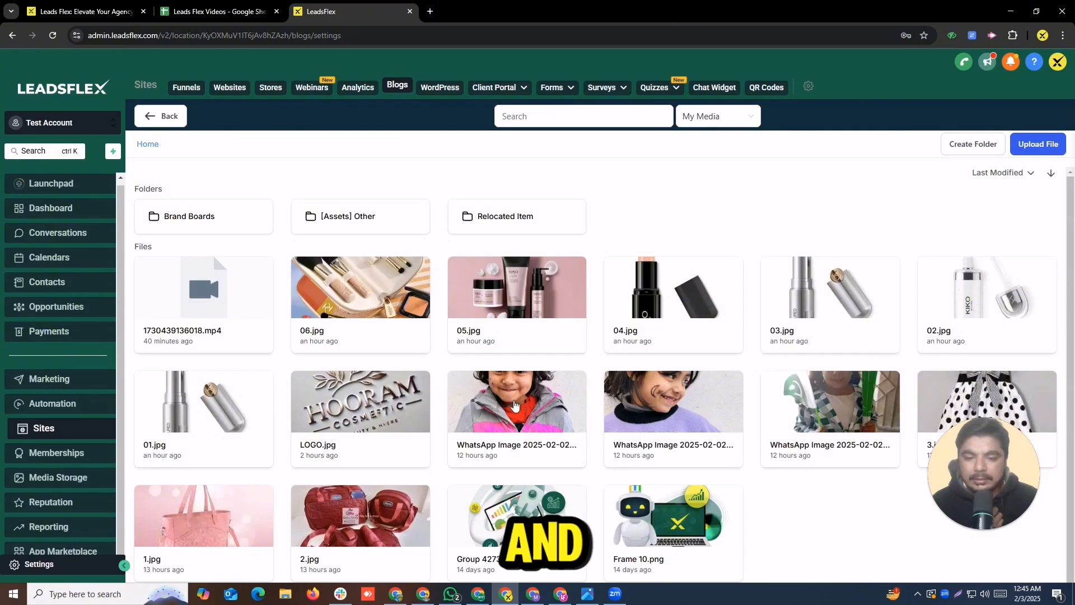
left_click(537, 412)
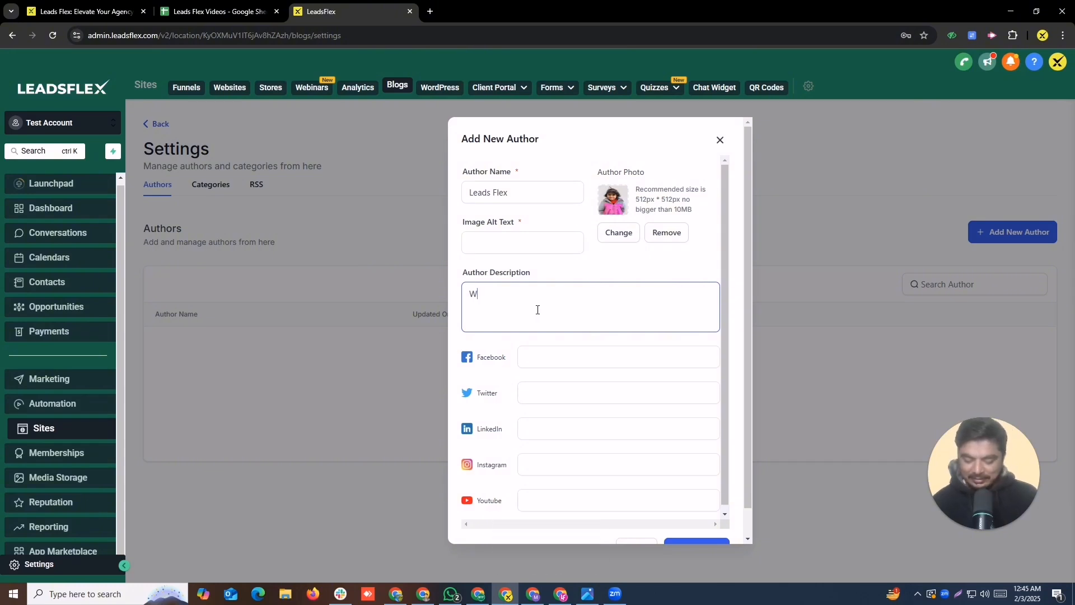
- Enter the author description "We are A Gohighlevel Expert" and the image alt text "Test"
type("e h")
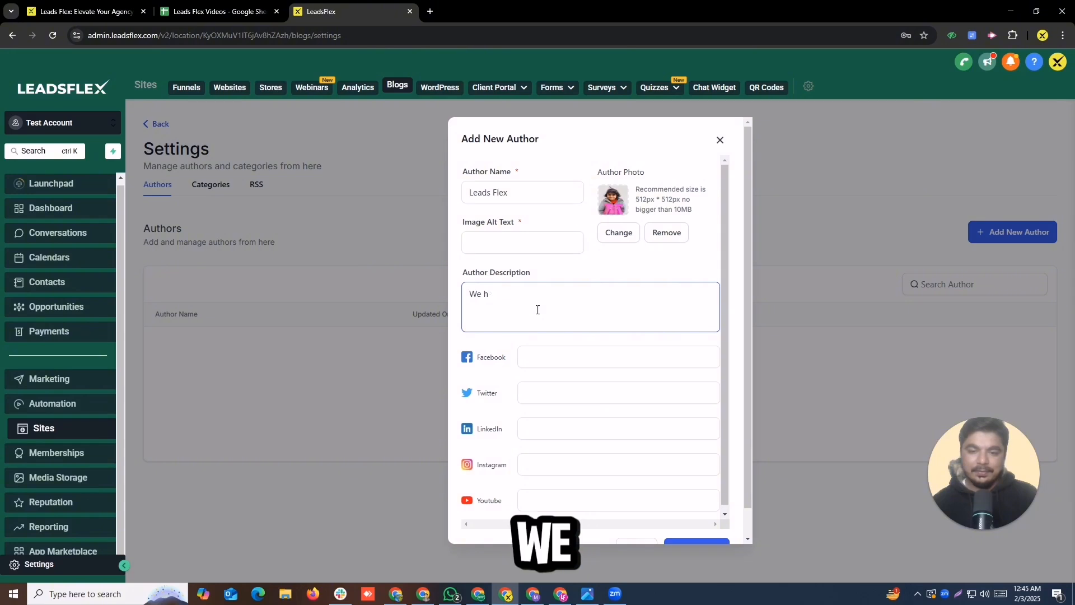
key("BackSpace")
type("are A")
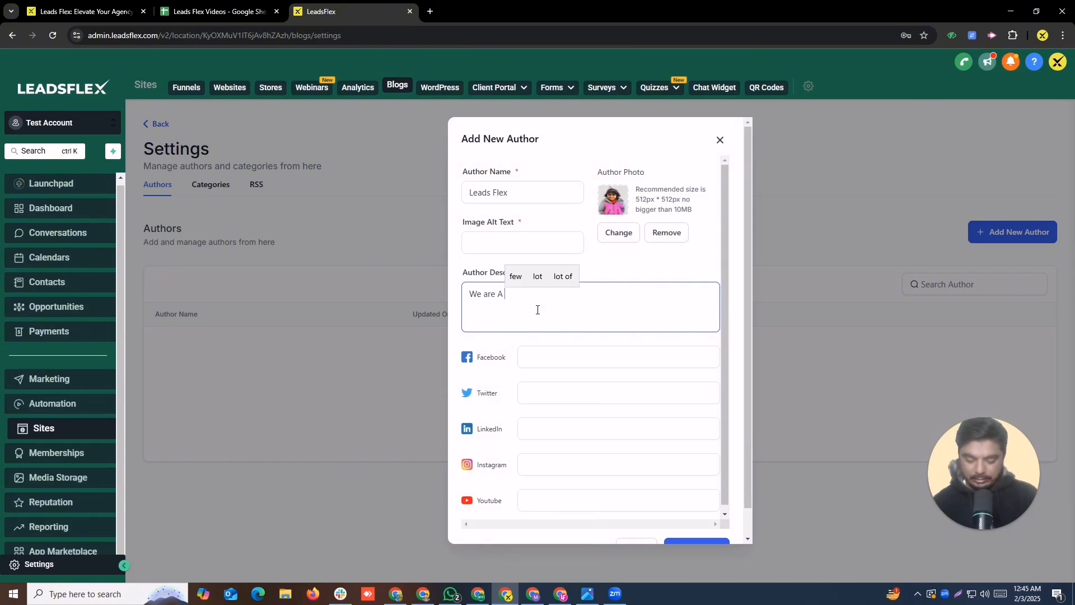
type(" Gohighle")
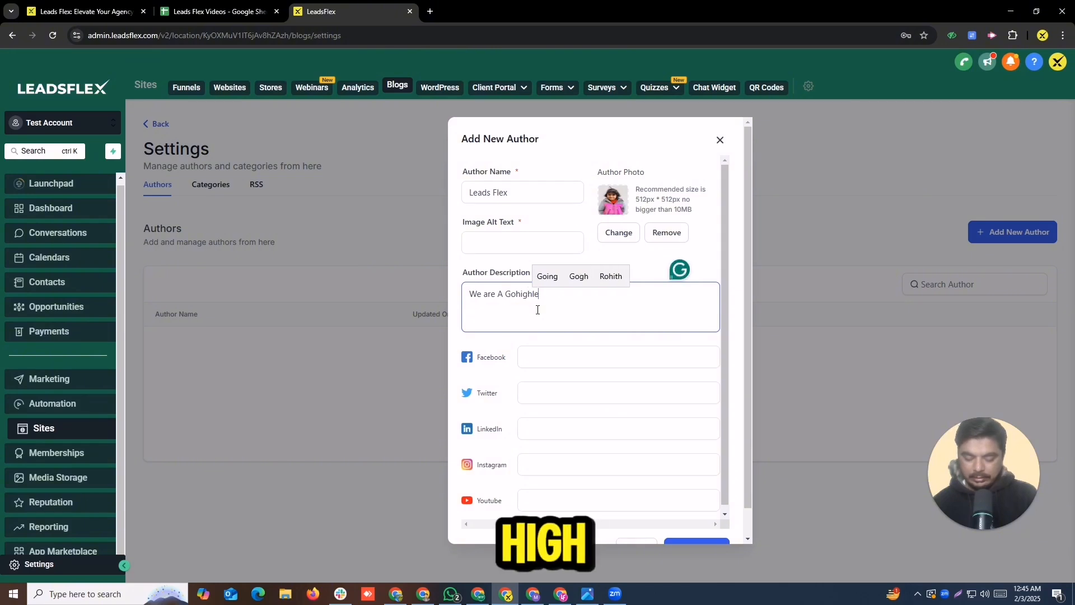
type("vel Expert")
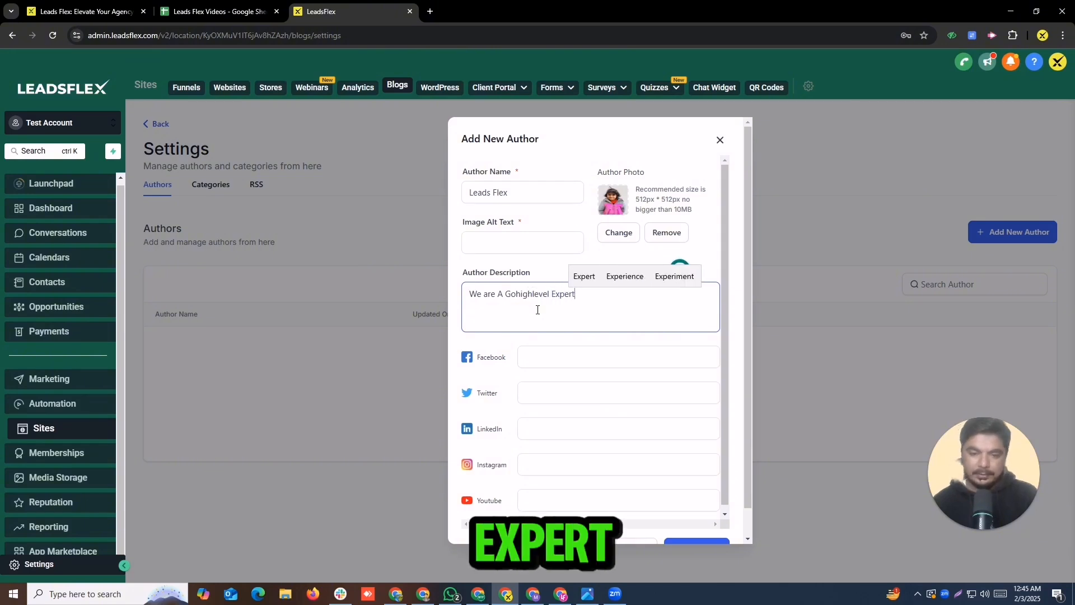
left_click(537, 242)
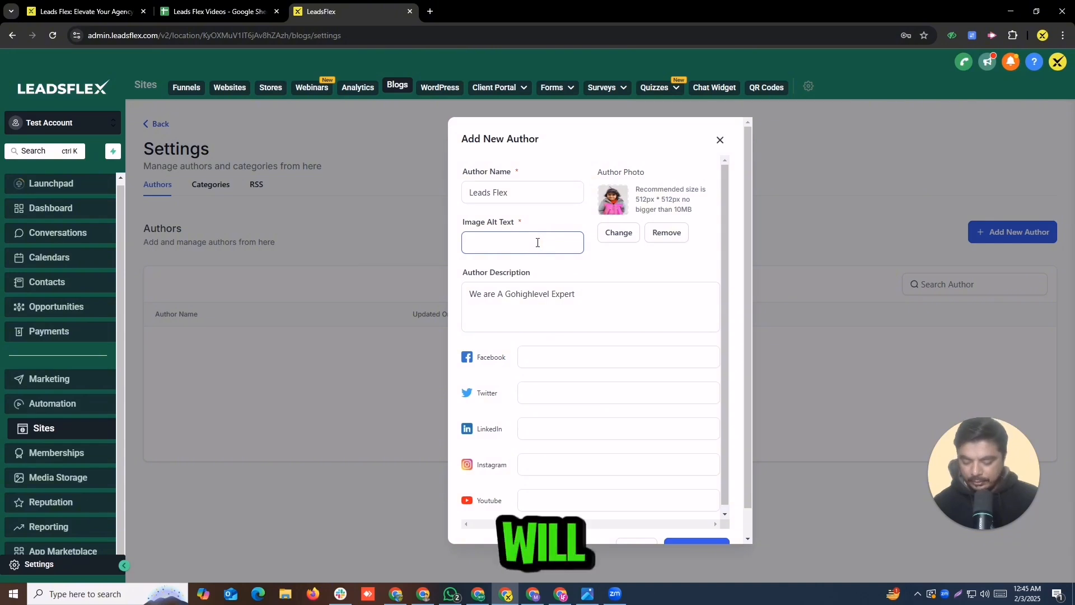
type("Test")
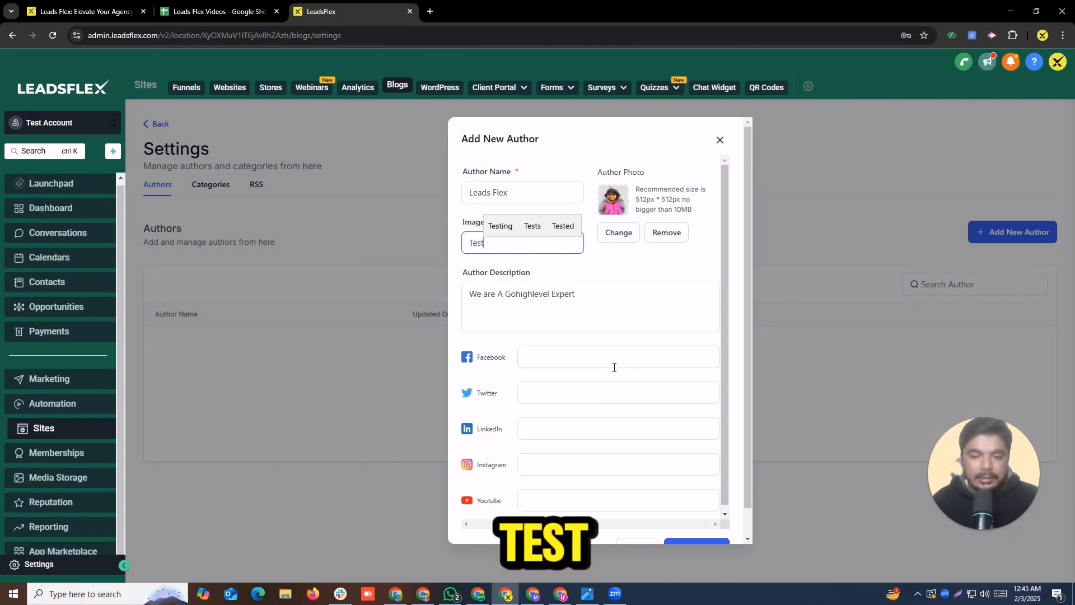
left_click(614, 365)
type("#")
left_click(571, 396)
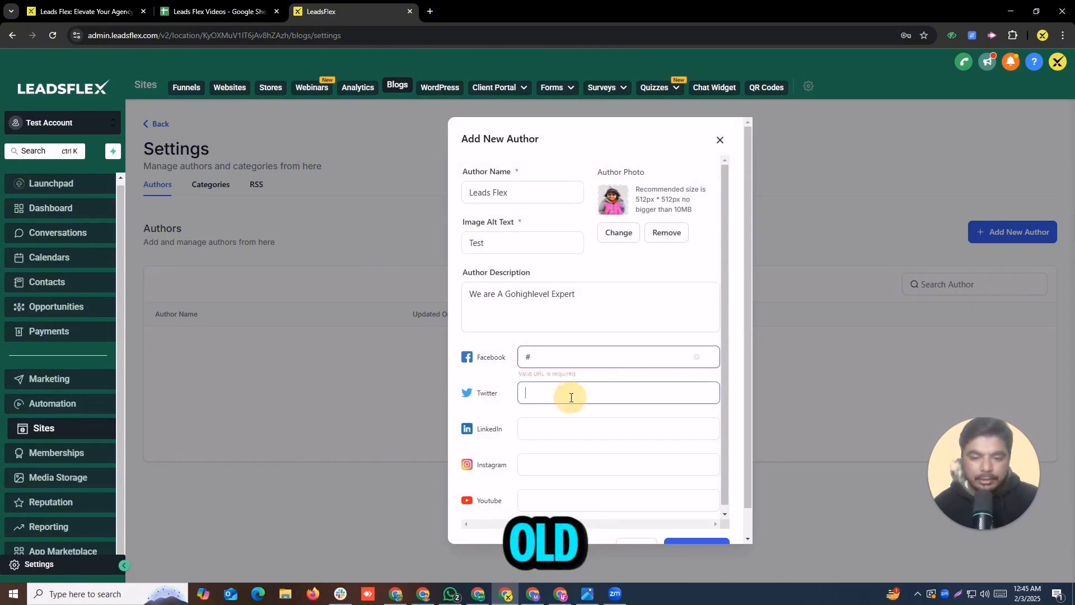
type("#")
left_click(553, 429)
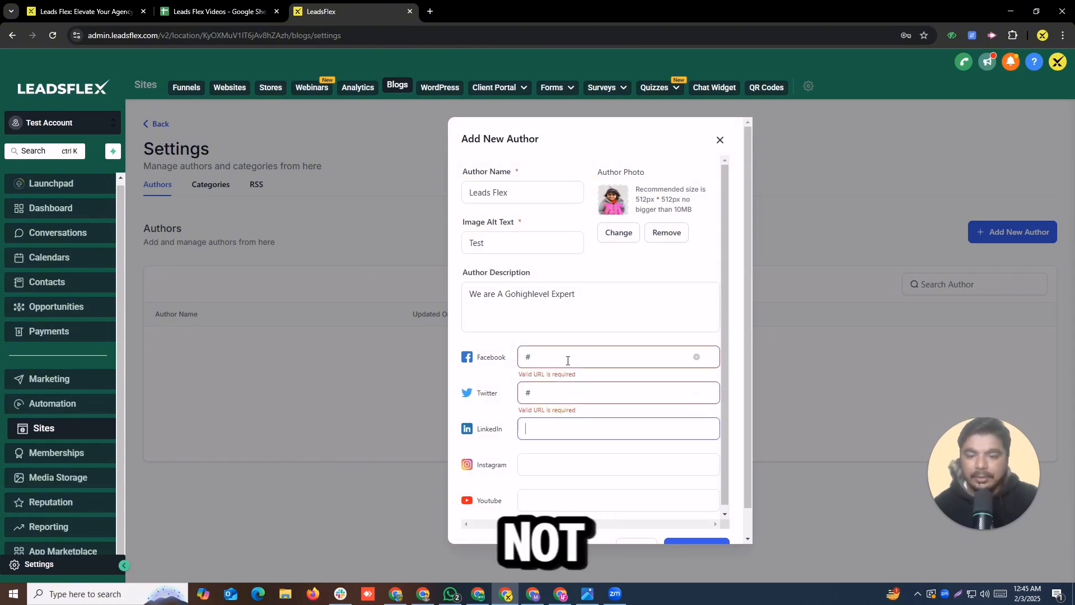
left_click(482, 358)
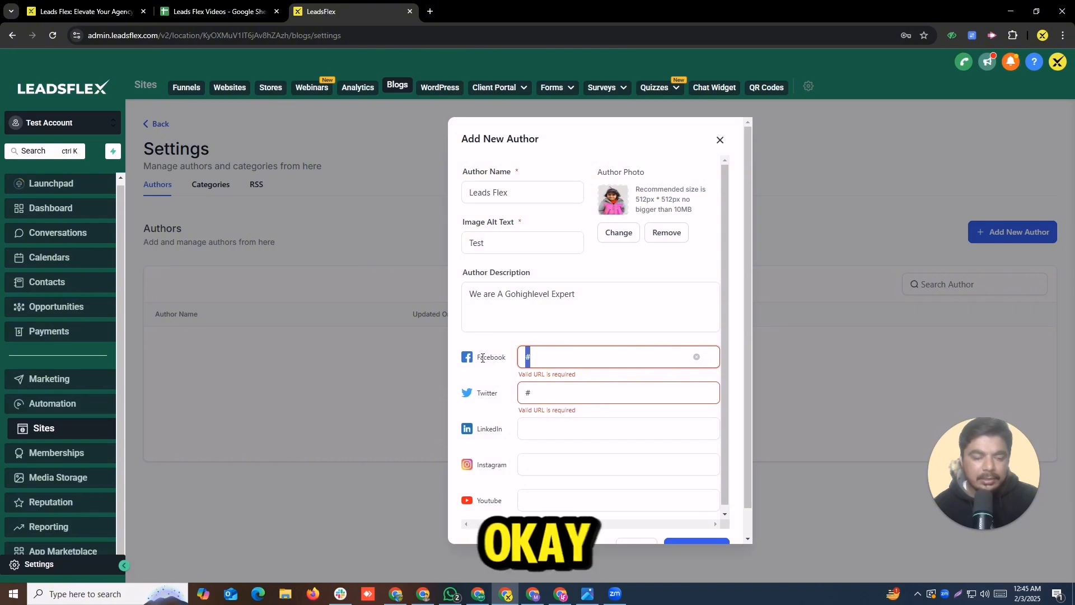
key("BackSpace")
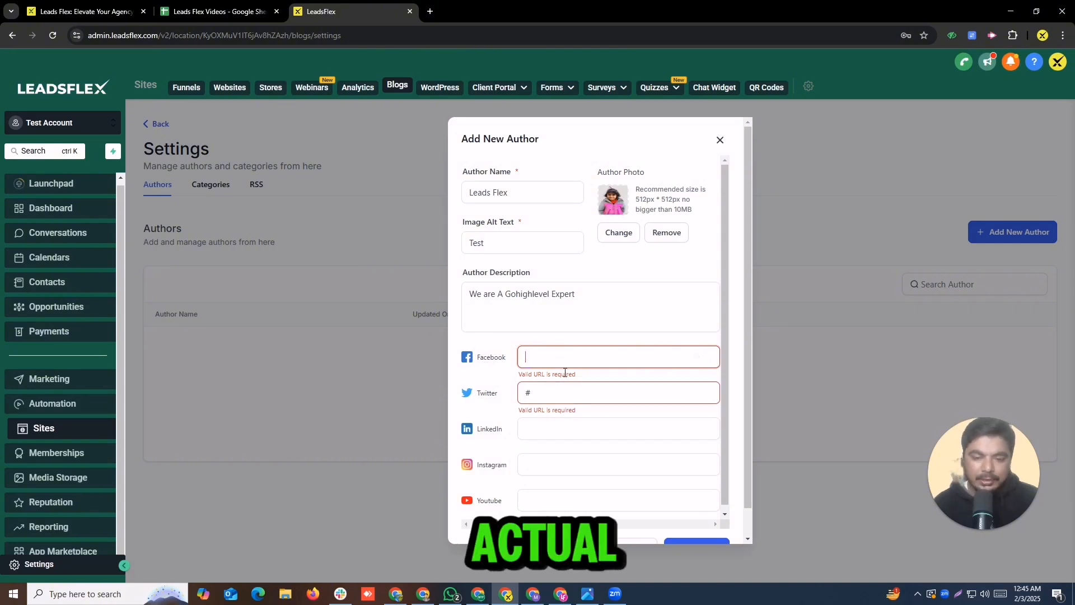
left_click(486, 392)
key("BackSpace")
left_click(549, 429)
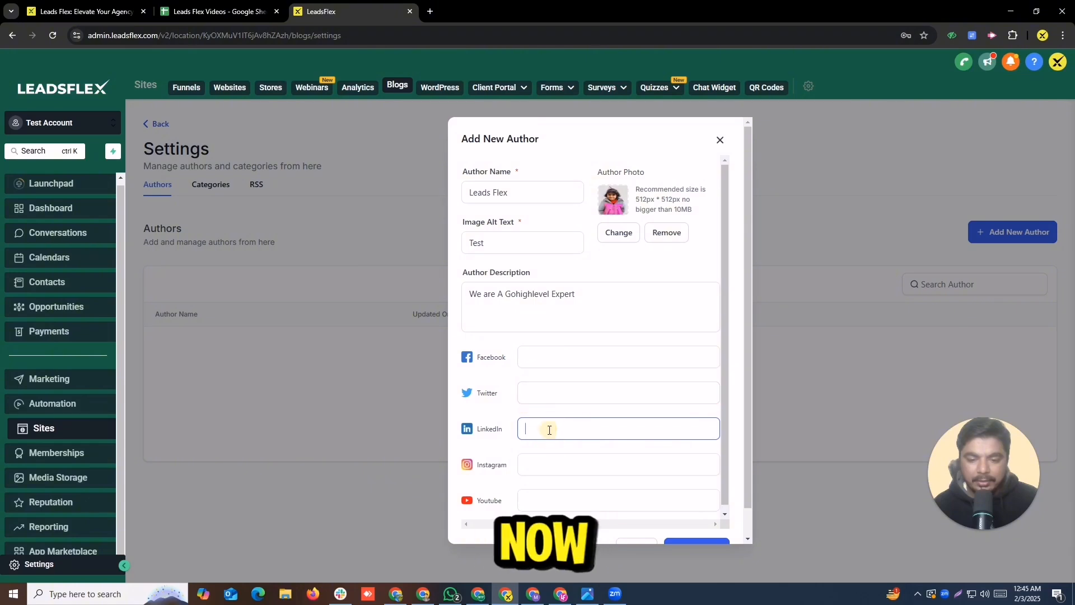
- Switch to the other Chrome window, open Facebook in a new tab, and copy the own profile page's URL
left_click(432, 599)
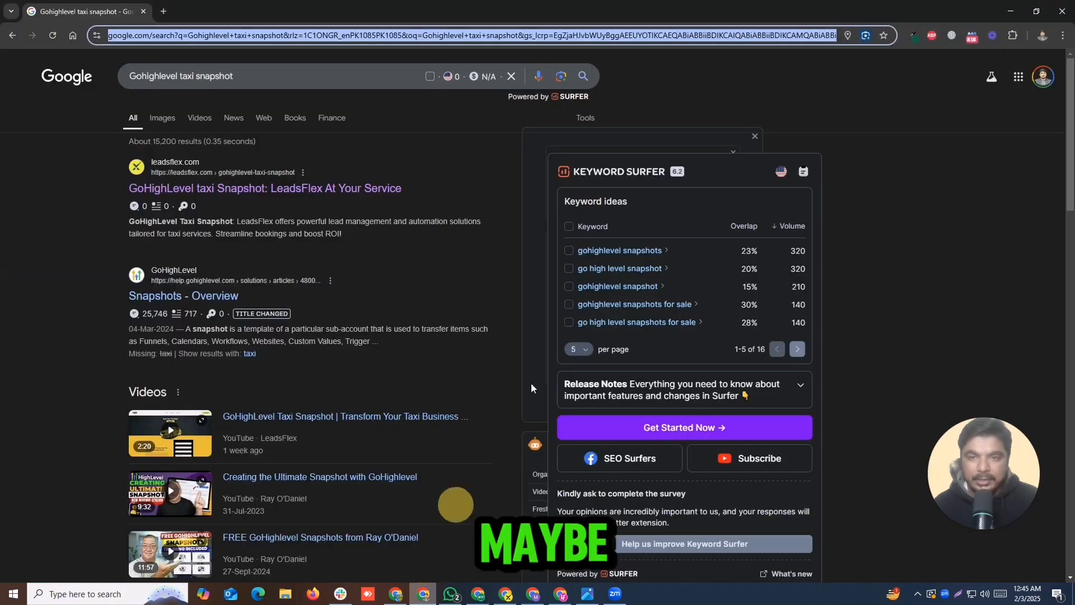
left_click(162, 11)
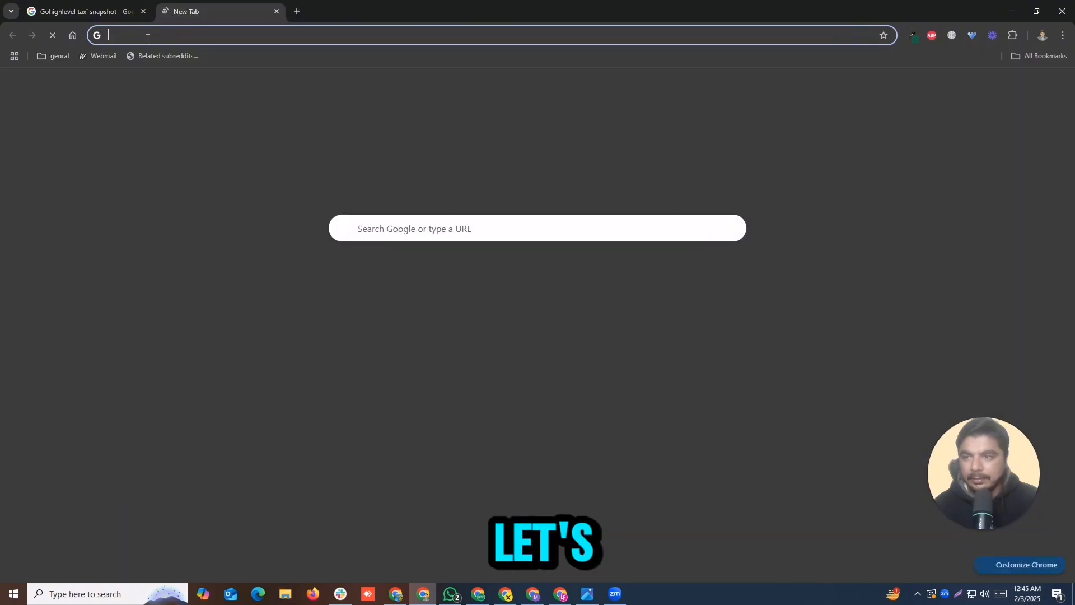
left_click(148, 36)
type("face")
key("Return")
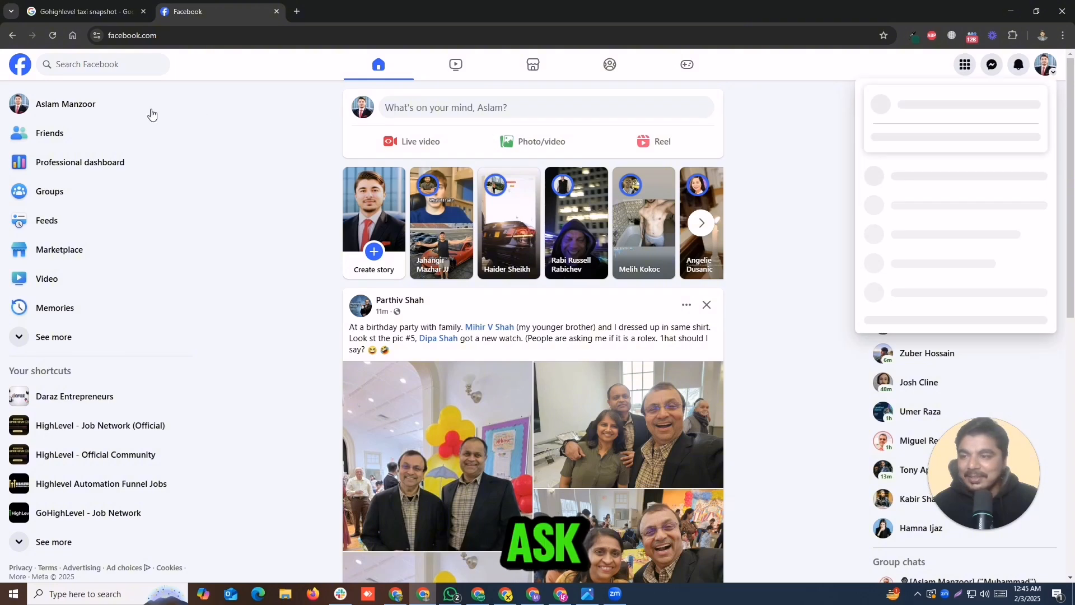
left_click(85, 104)
left_click(194, 40)
key("ctrl+c")
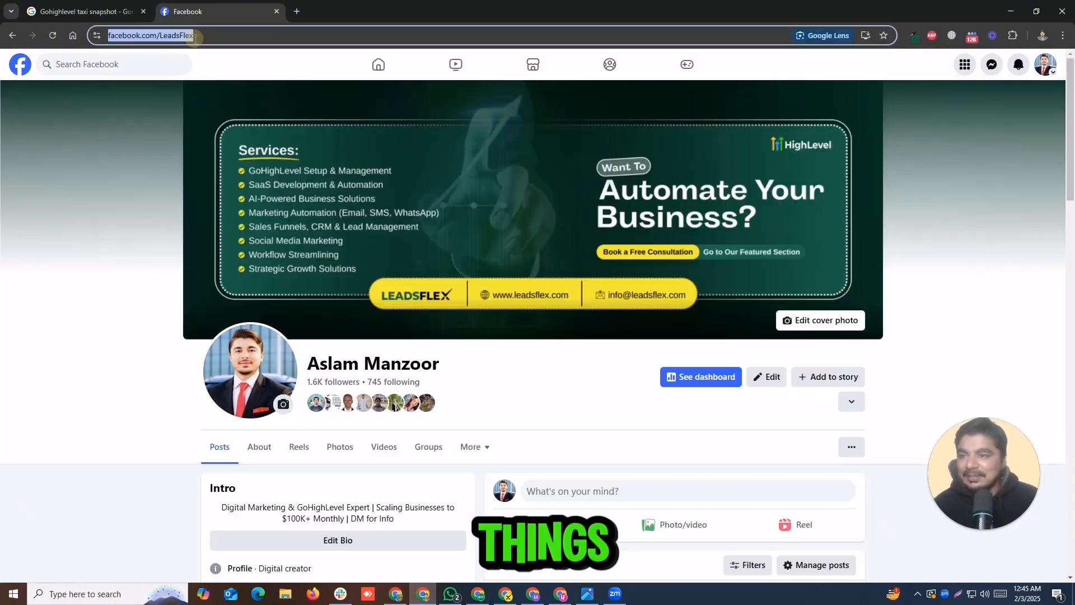
- Return to LeadsFlex, paste the copied profile URL as the author's Facebook link, and save the author
left_click(510, 597)
left_click(541, 359)
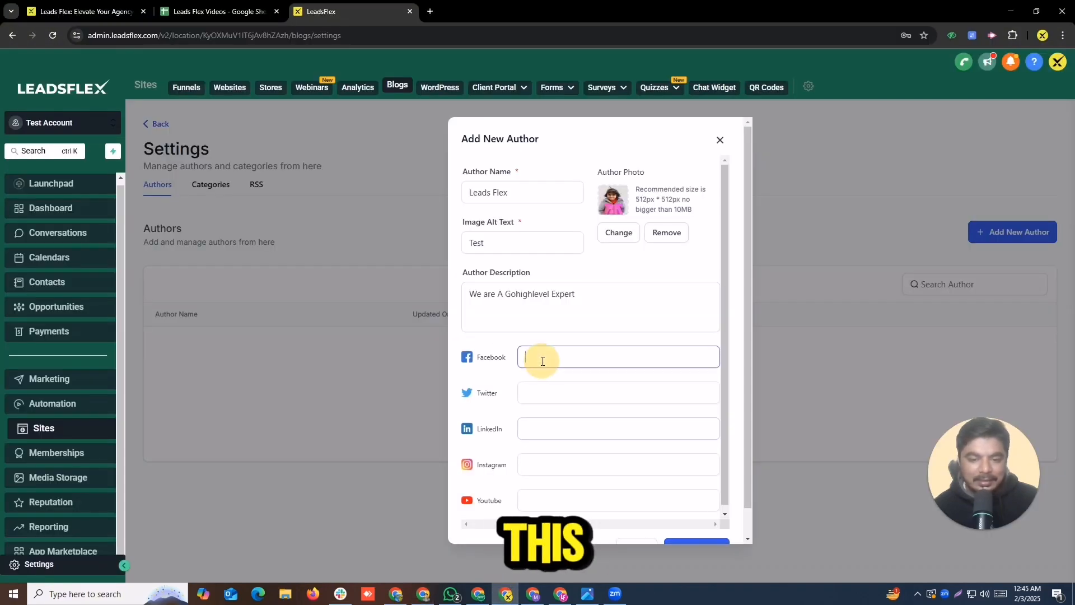
key("ctrl+v")
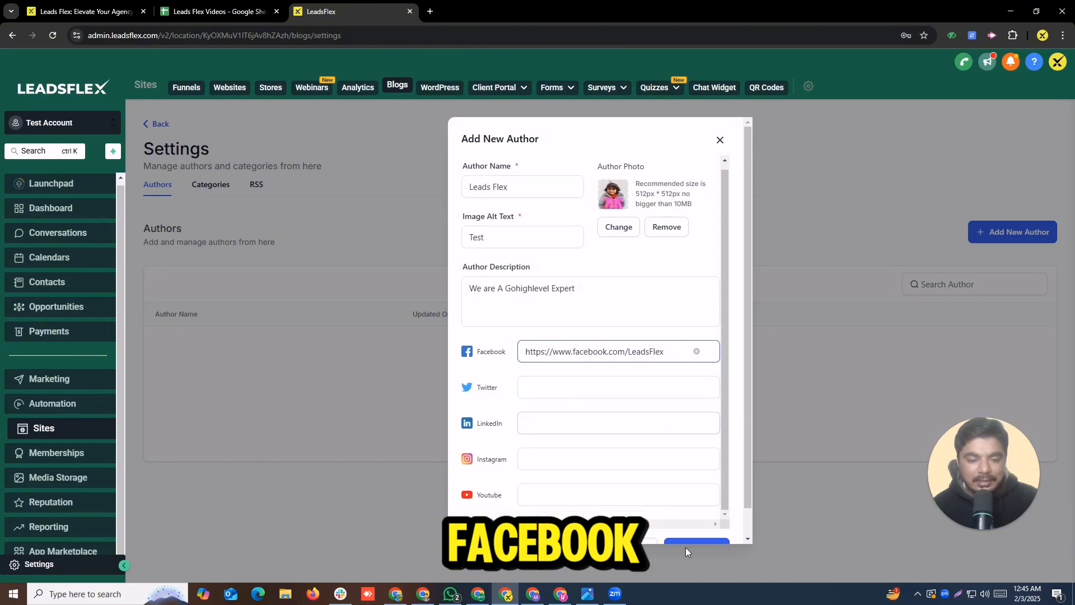
left_click(694, 545)
left_click(748, 467)
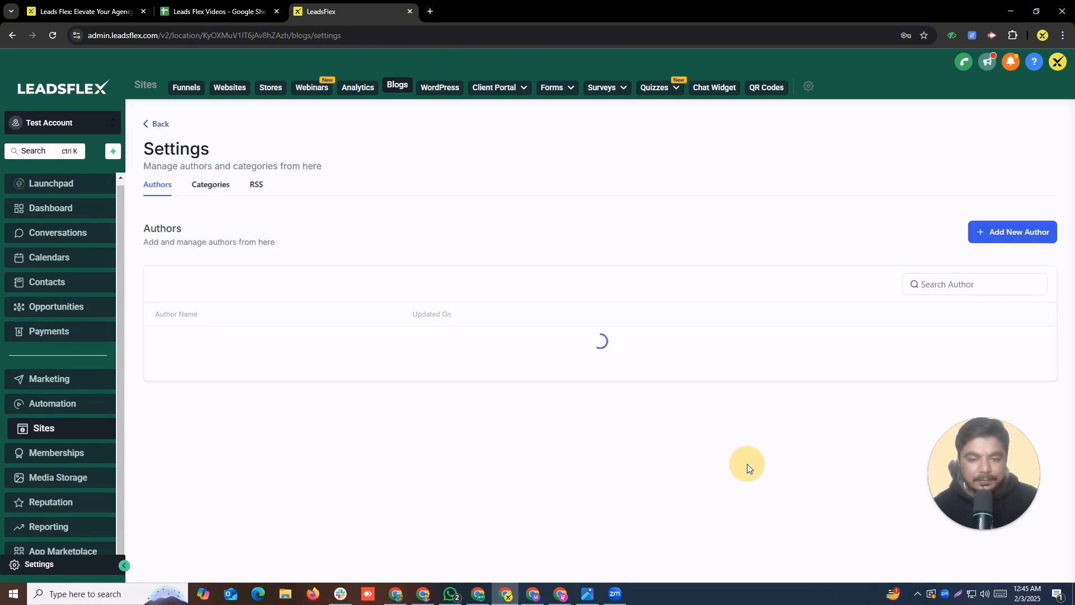
- Start a new blog category and label it "Test Posts For videos"
left_click(212, 186)
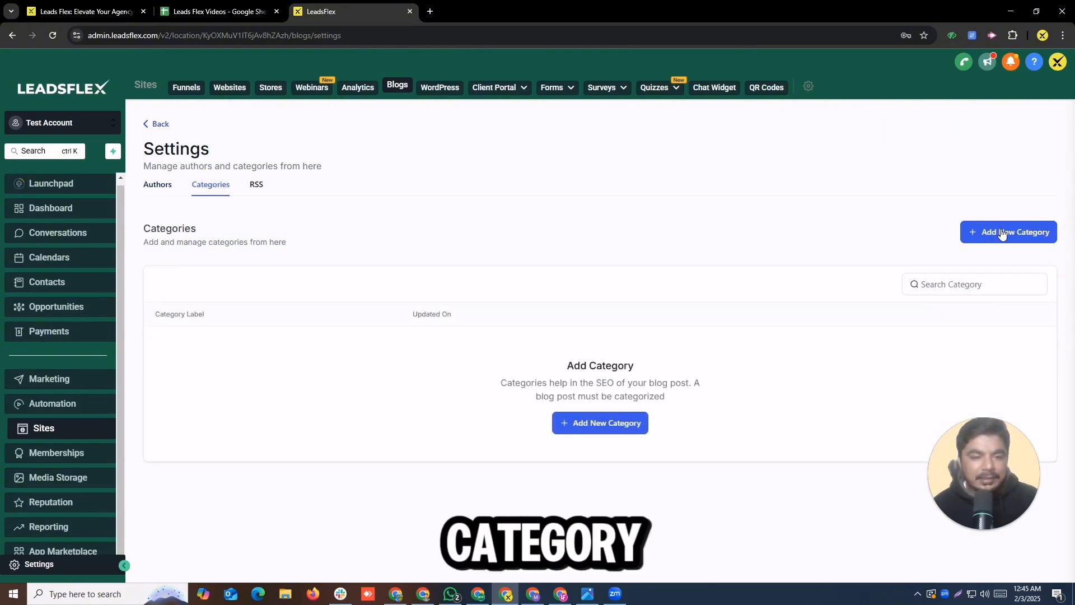
left_click(599, 422)
left_click(527, 197)
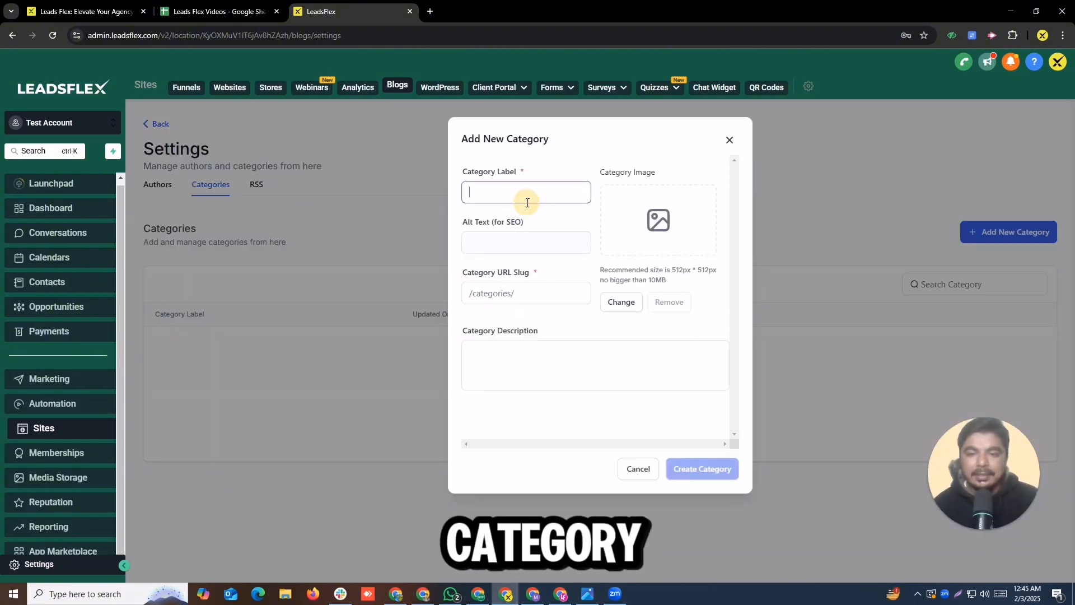
type("Test Po")
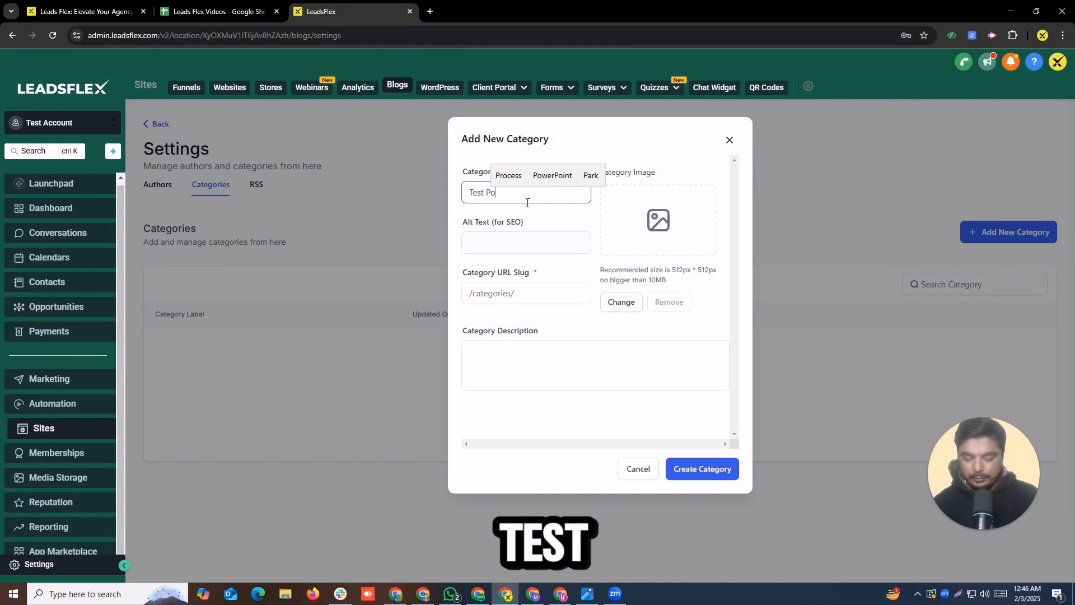
type("sts For ")
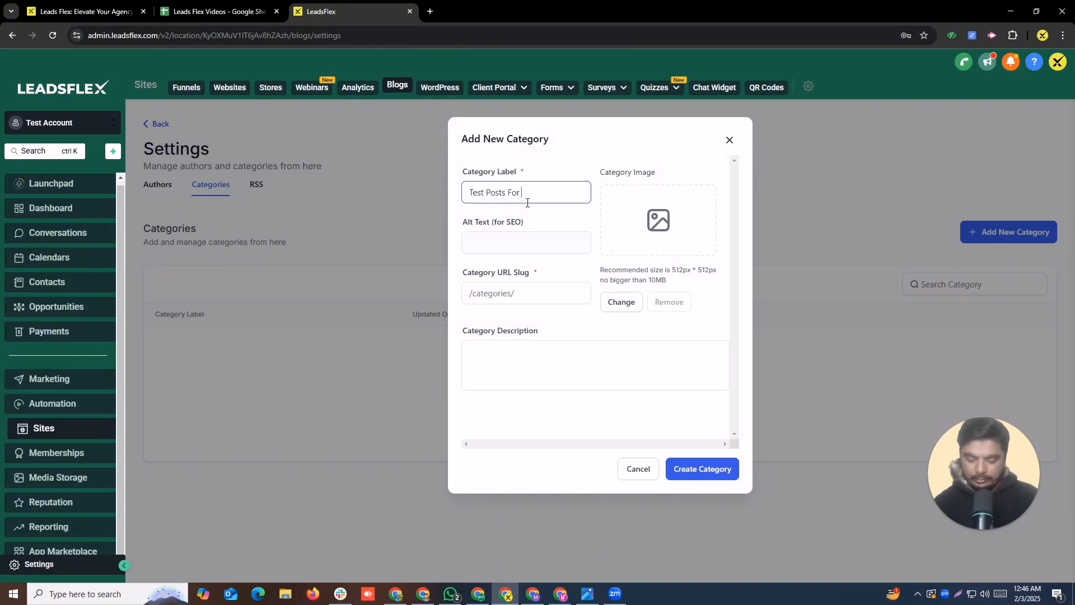
type("videos")
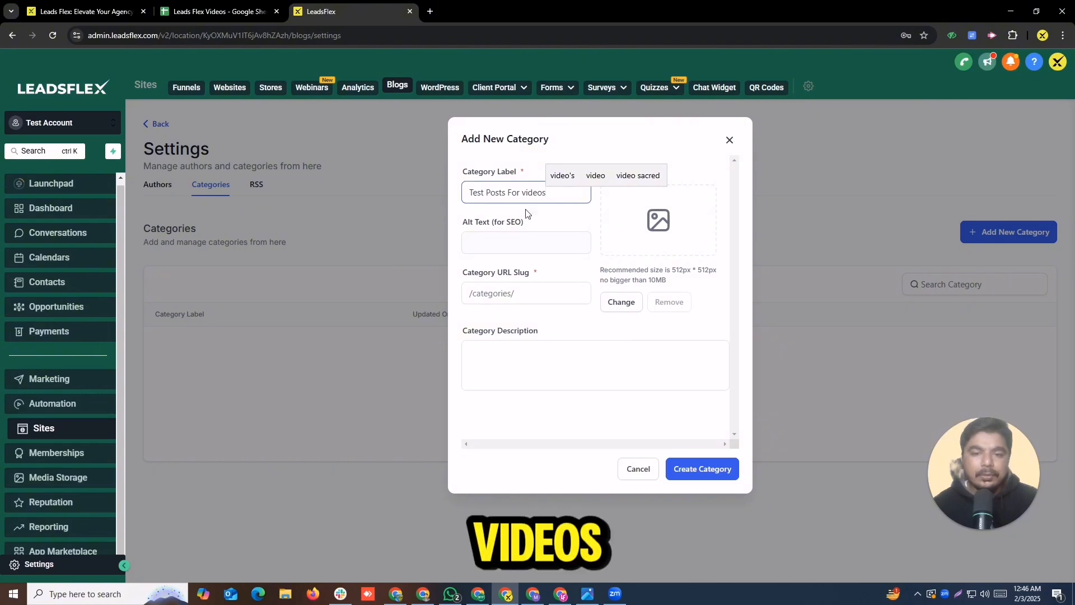
- Set the category image to 05.jpg from the media library and enter "Test" as its alt text
left_click(543, 238)
left_click(623, 302)
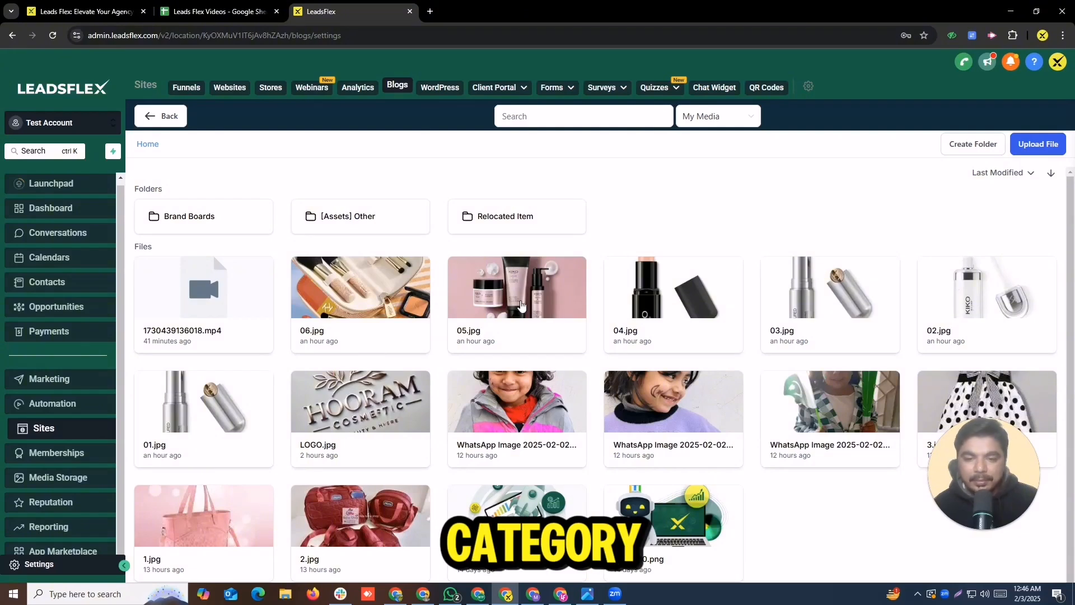
left_click(536, 296)
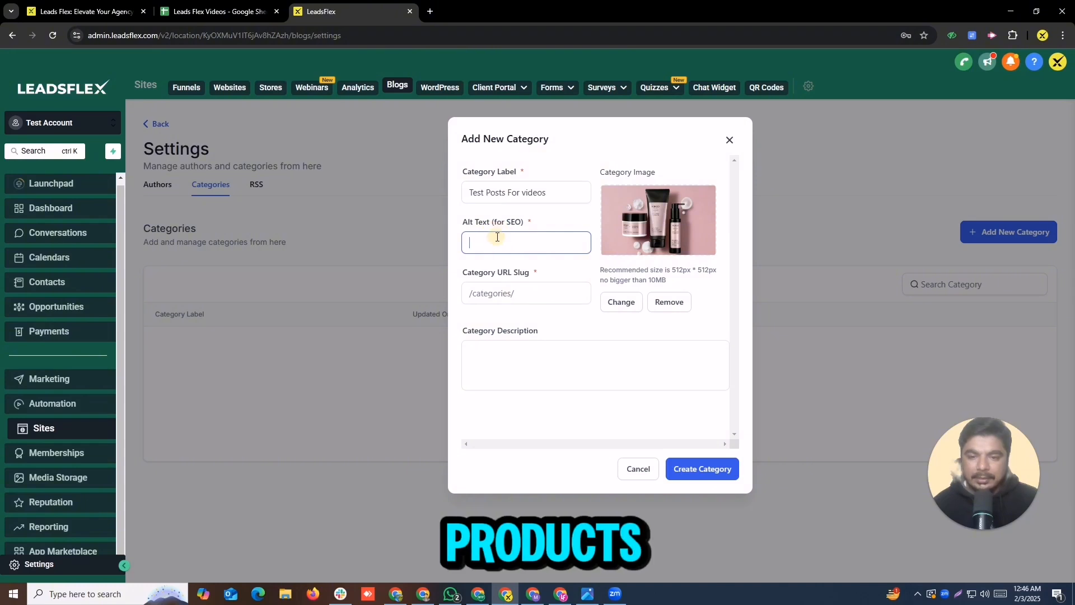
type("Test")
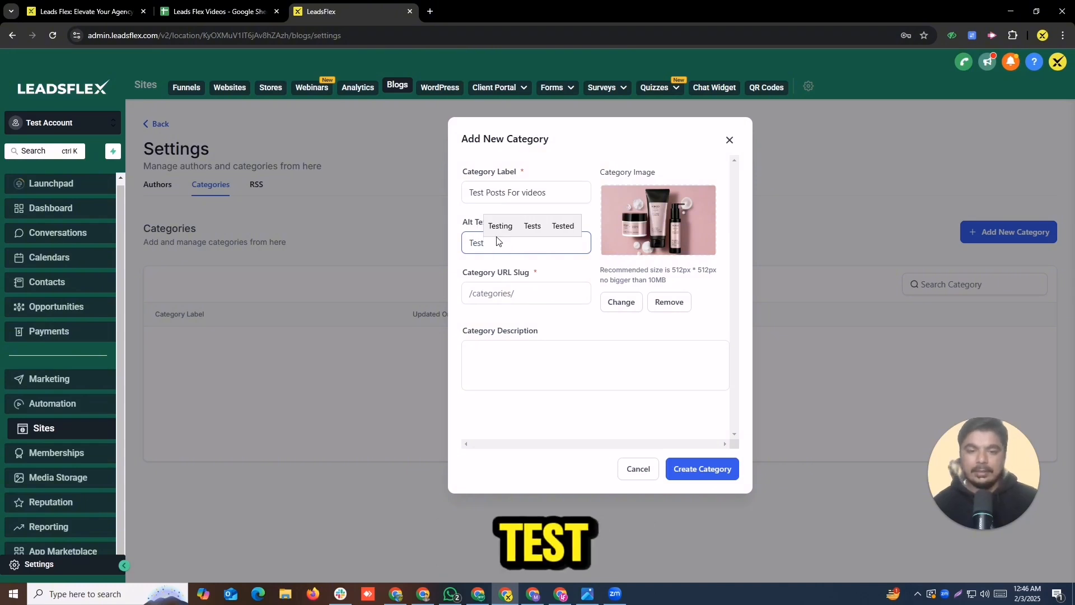
- Set the new category's URL slug to "testproducts"
left_click(473, 301)
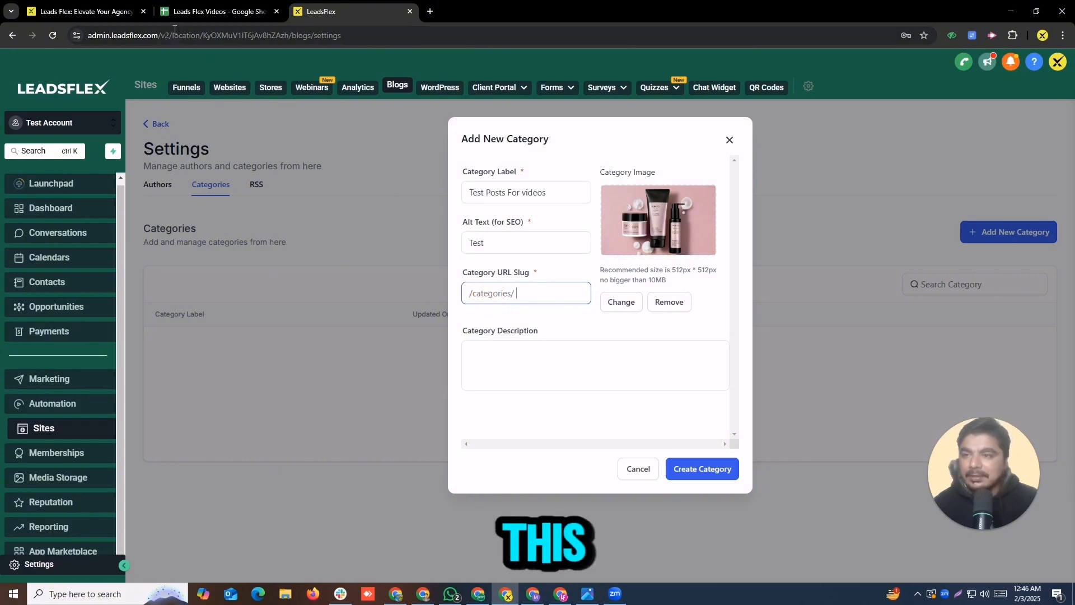
left_click_drag(175, 29, 368, 35)
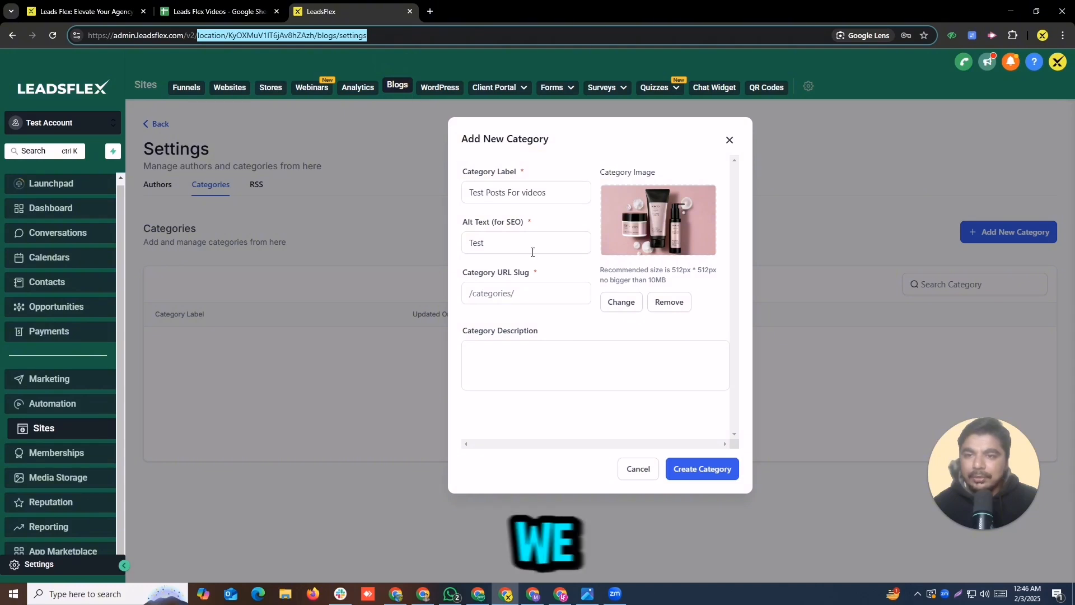
left_click(529, 290)
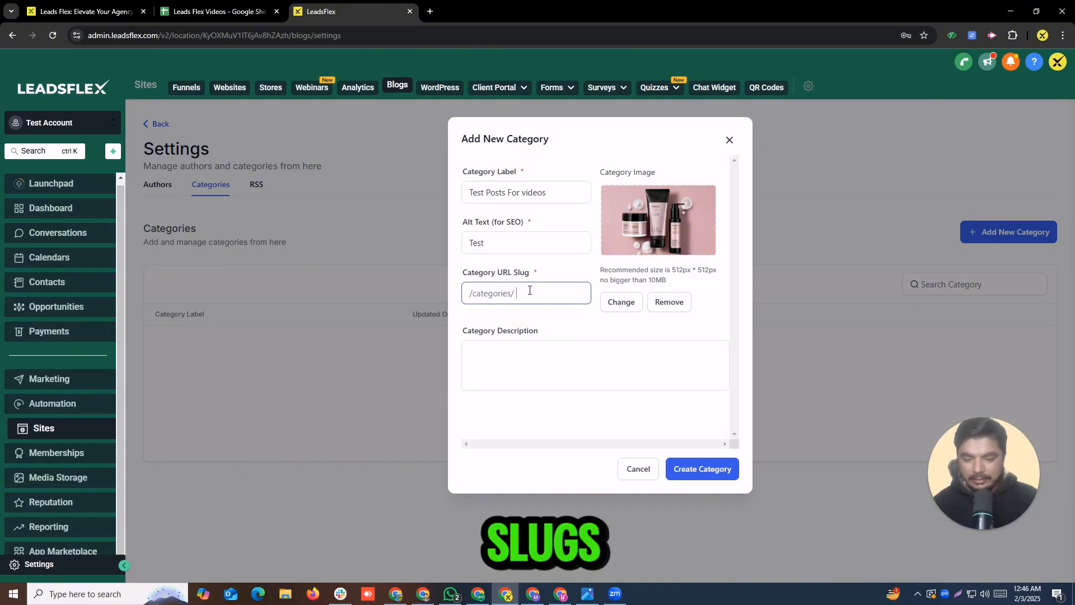
type("test")
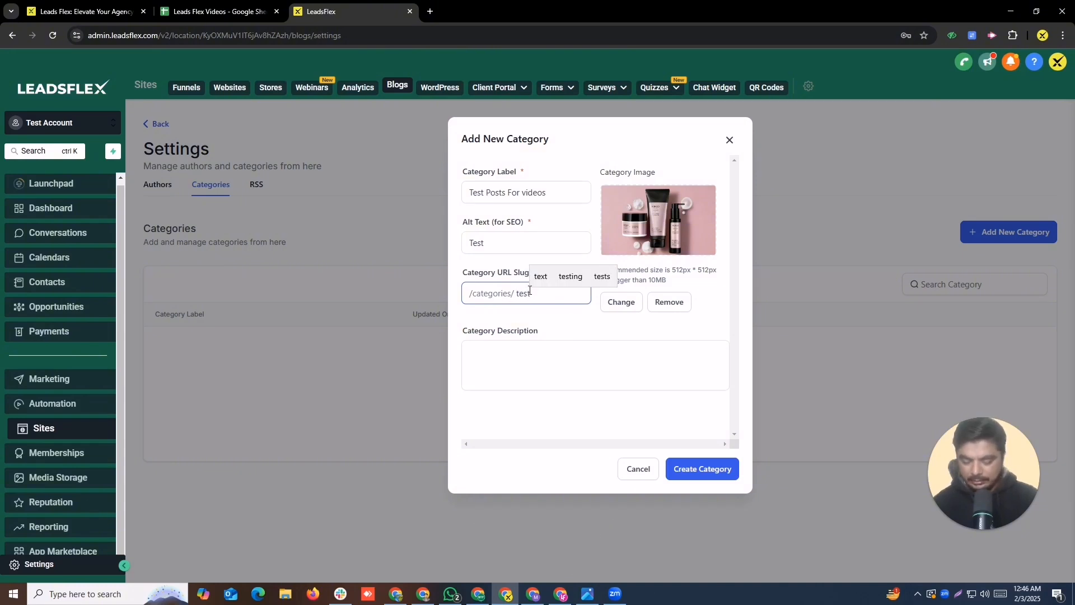
type("products")
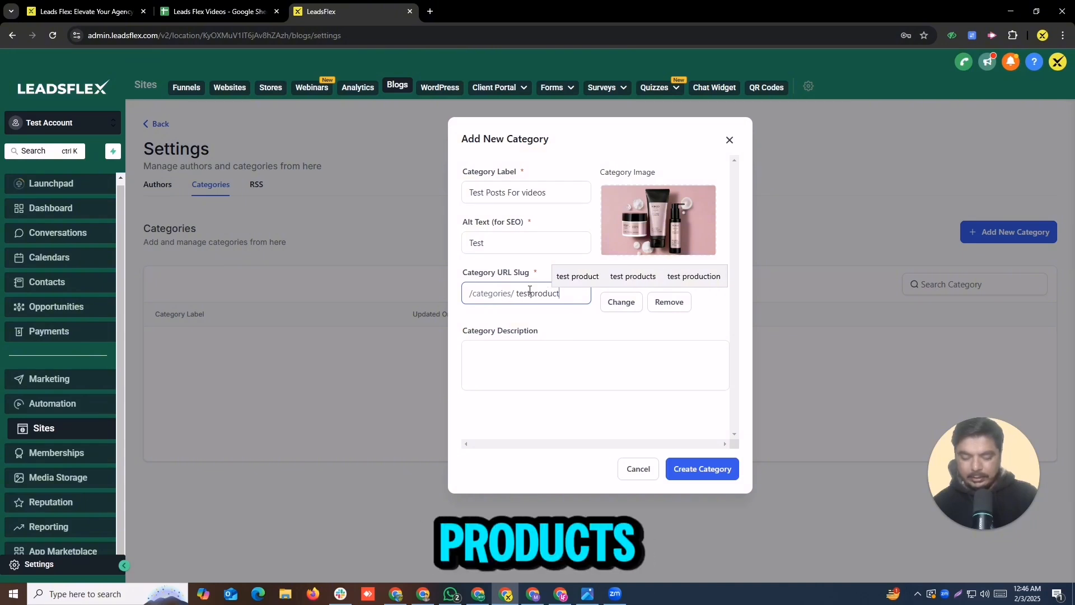
- Enter "we are going to add free text for testing" as the category description and create the category
left_click(559, 355)
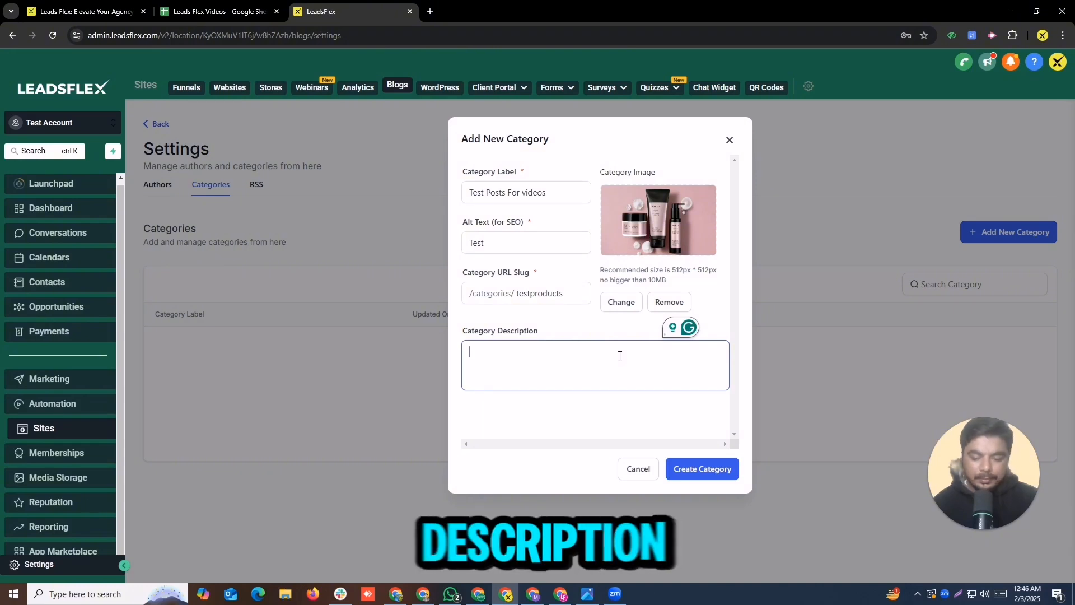
type("w")
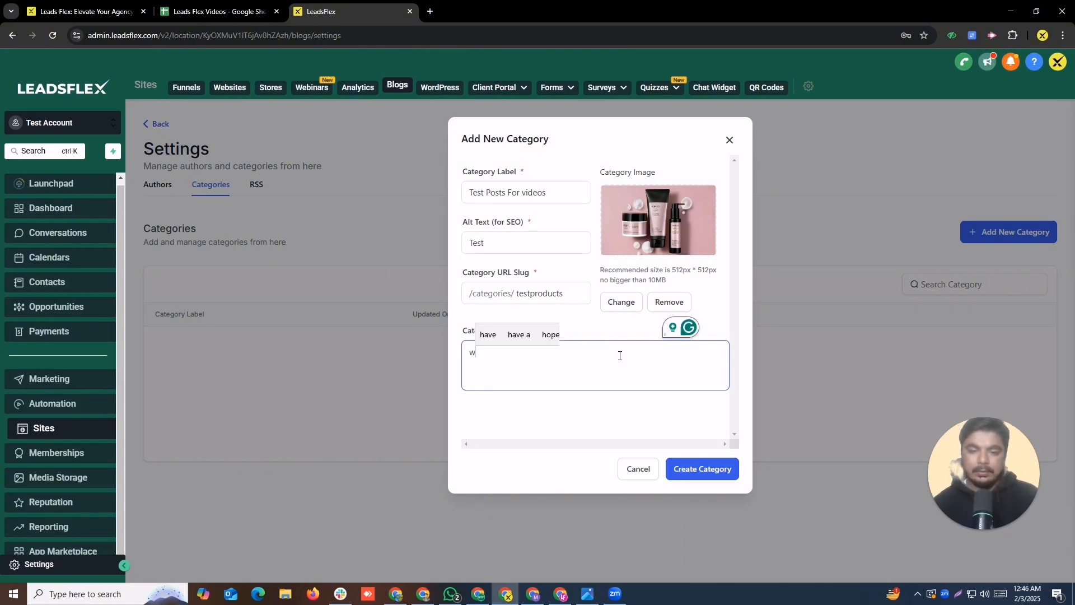
type("e are goi")
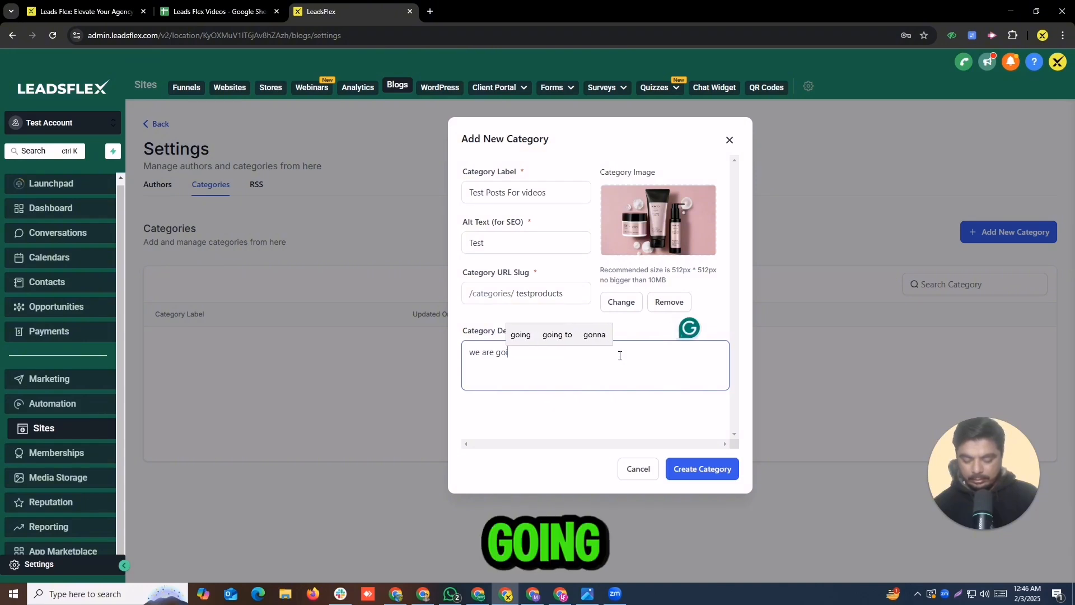
type("ng to add")
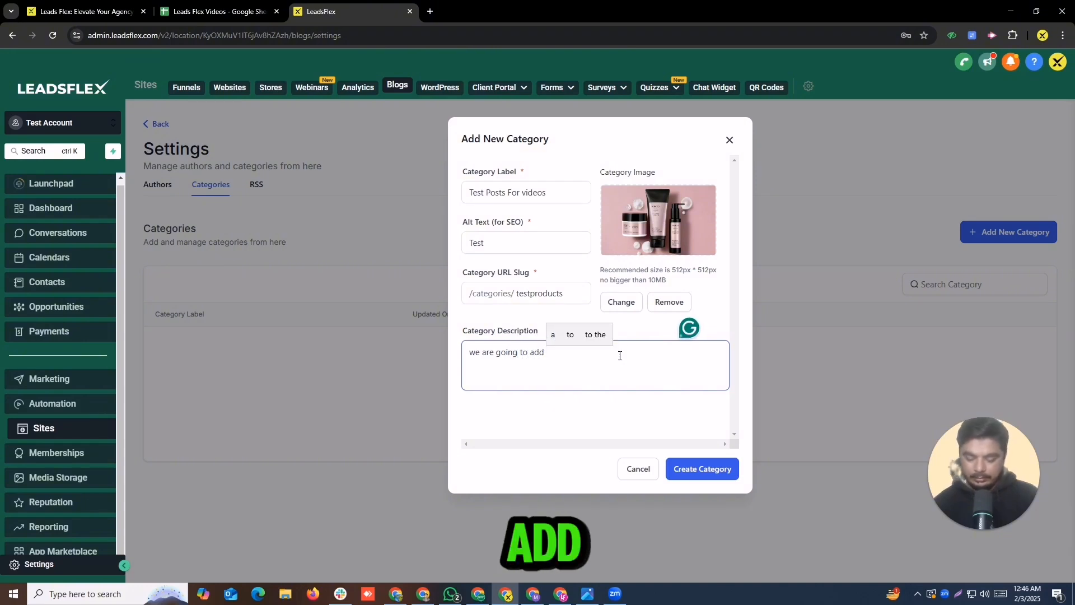
type(" free te")
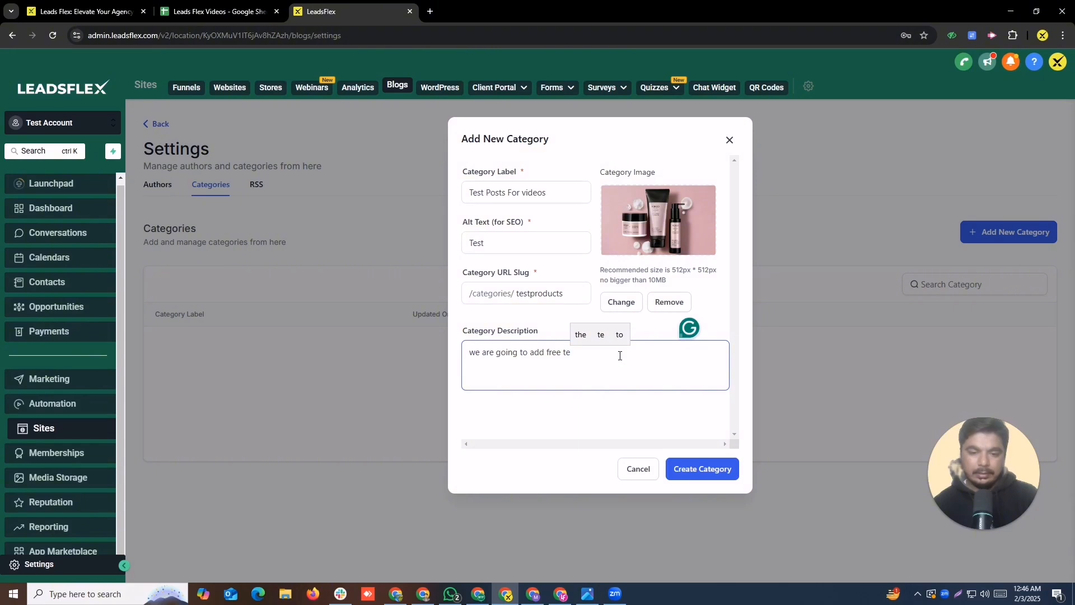
type("xt f")
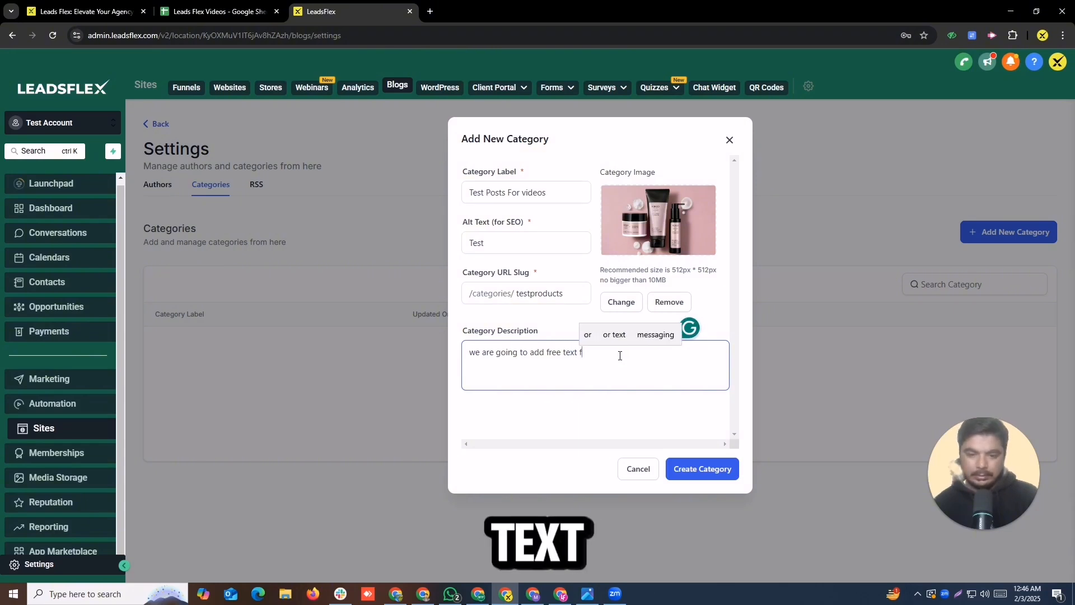
type("or testing")
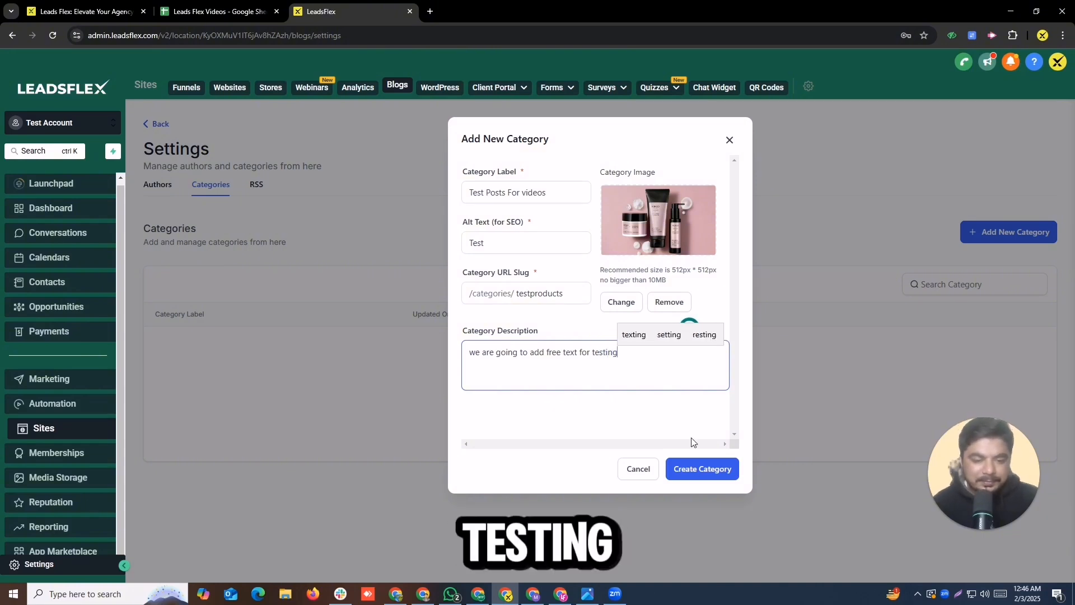
left_click(684, 471)
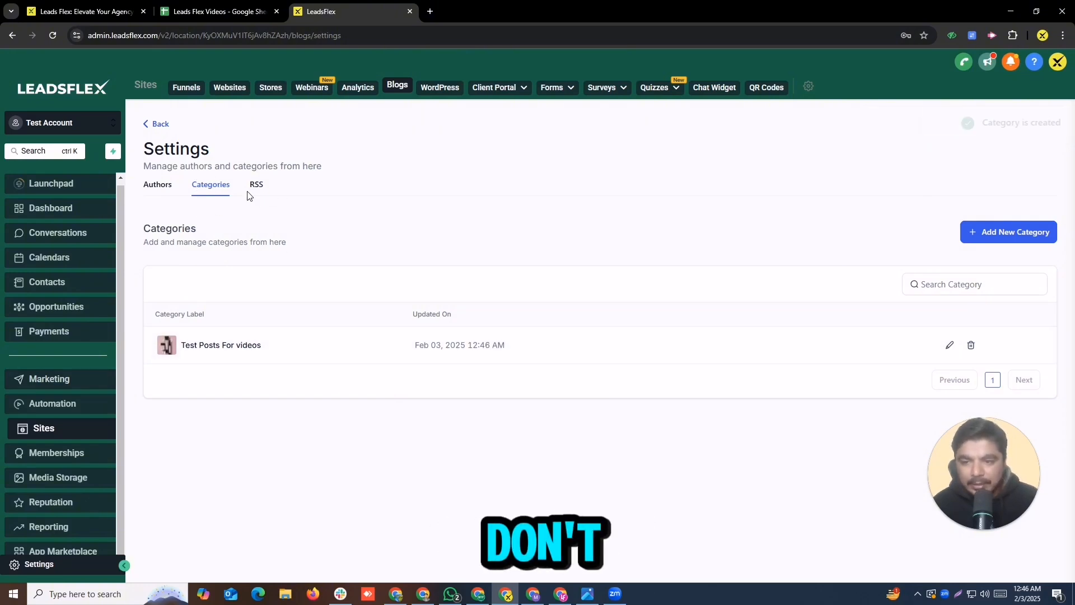
- Go back to the blogs overview and start creating a new blog site
left_click(149, 127)
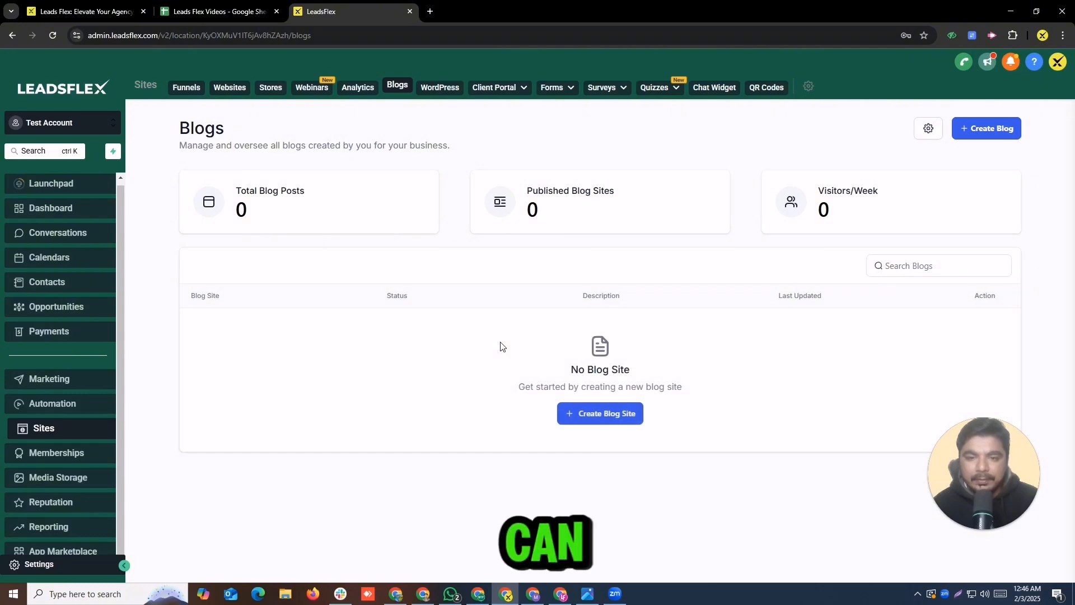
left_click(970, 130)
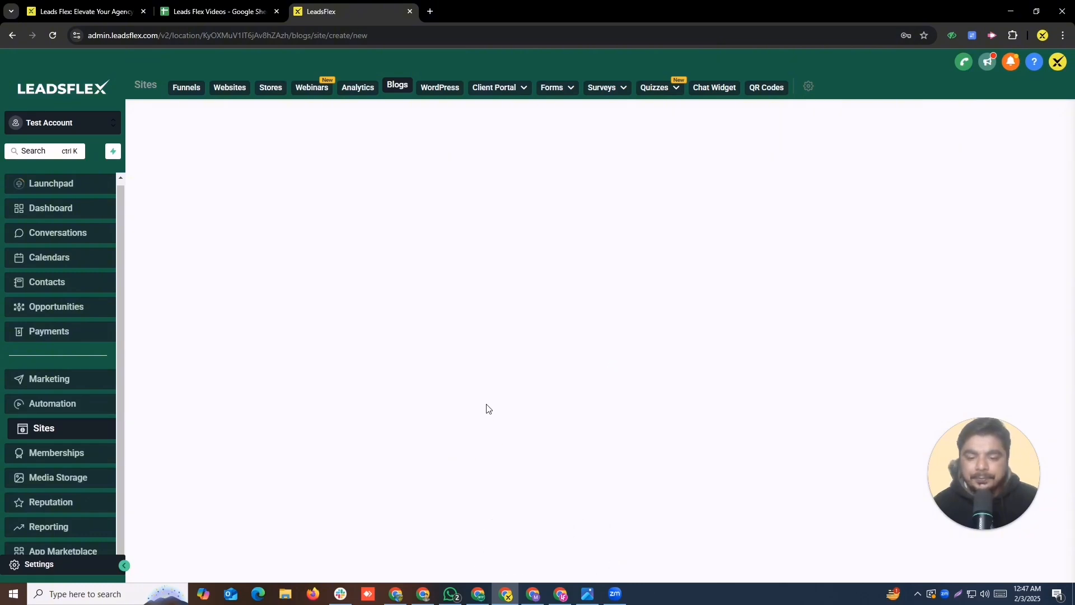
left_click(612, 189)
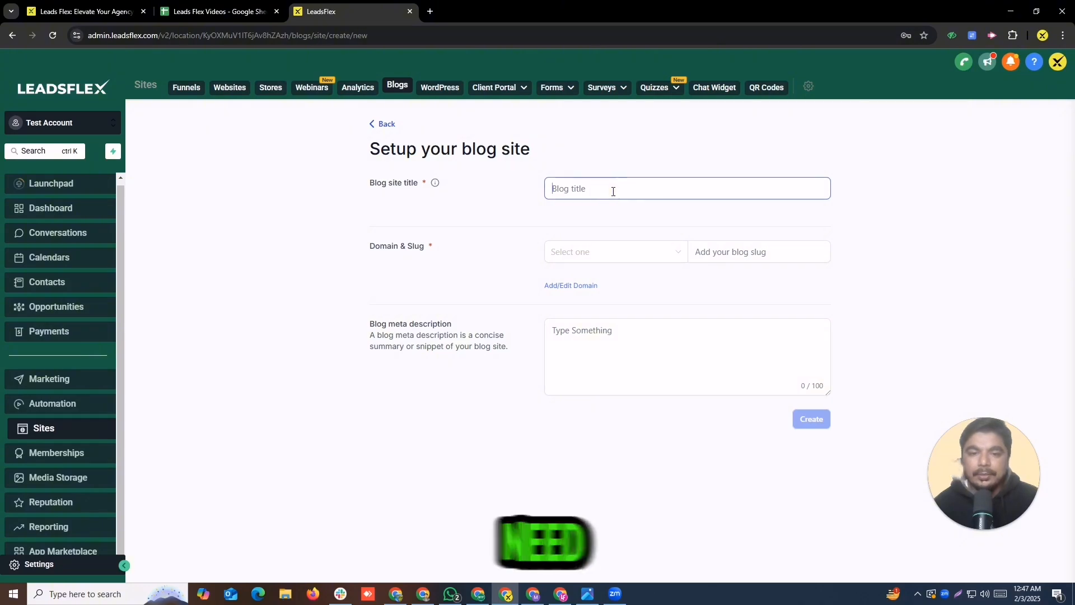
- On the leadsflex.com homepage, open the blog article "IS Go High Level A Scam? Facts you need to know" and copy its title
left_click(87, 12)
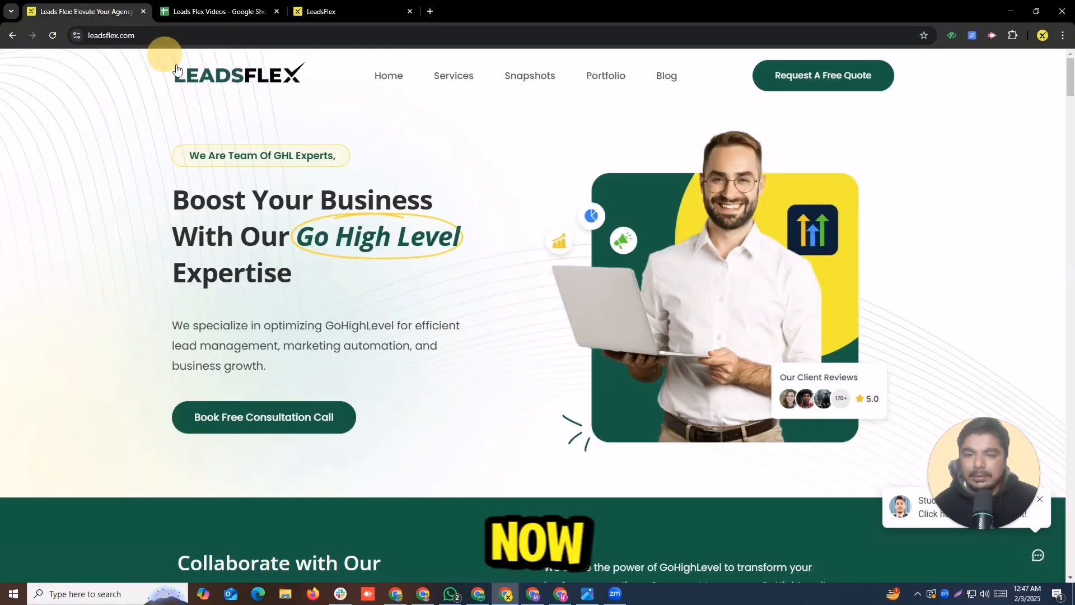
scroll(381, 295, "down", 20)
scroll(424, 410, "up", 15)
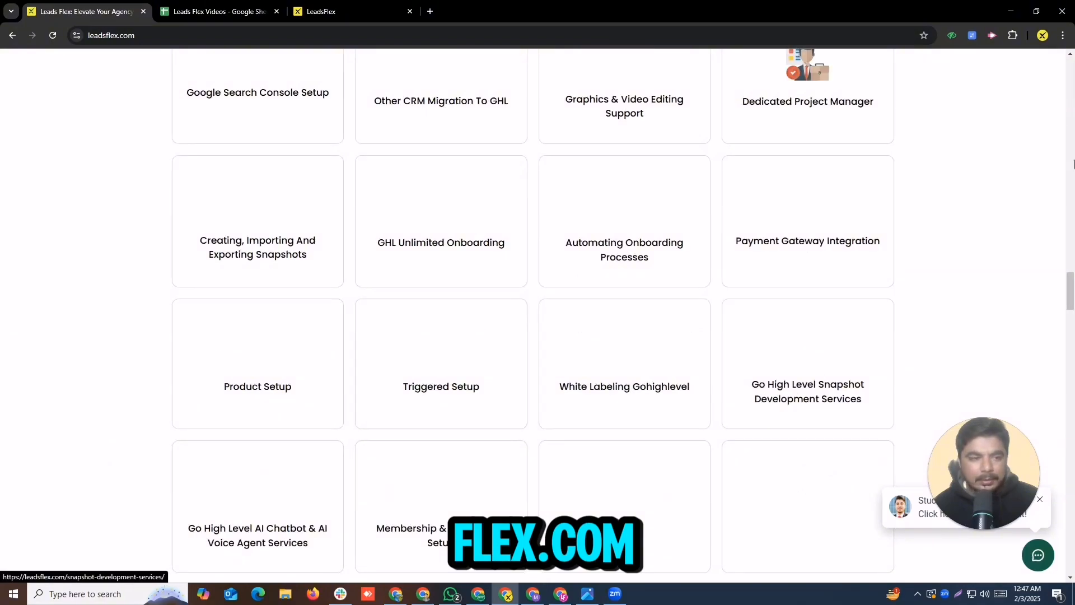
scroll(581, 417, "down", 10)
scroll(579, 416, "down", 5)
scroll(581, 418, "up", 15)
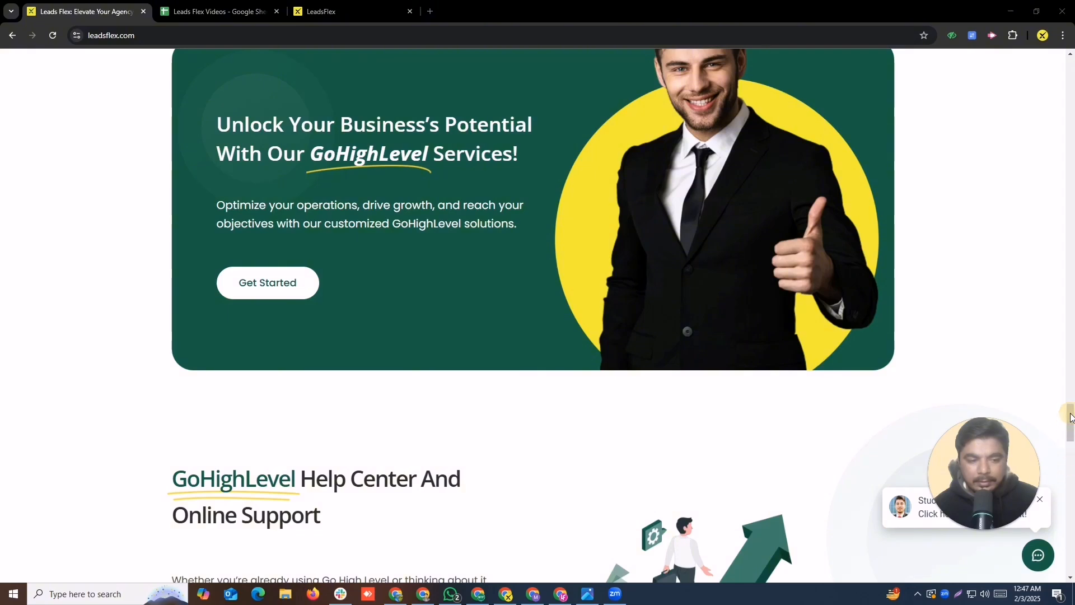
left_click_drag(1016, 482, 878, 440)
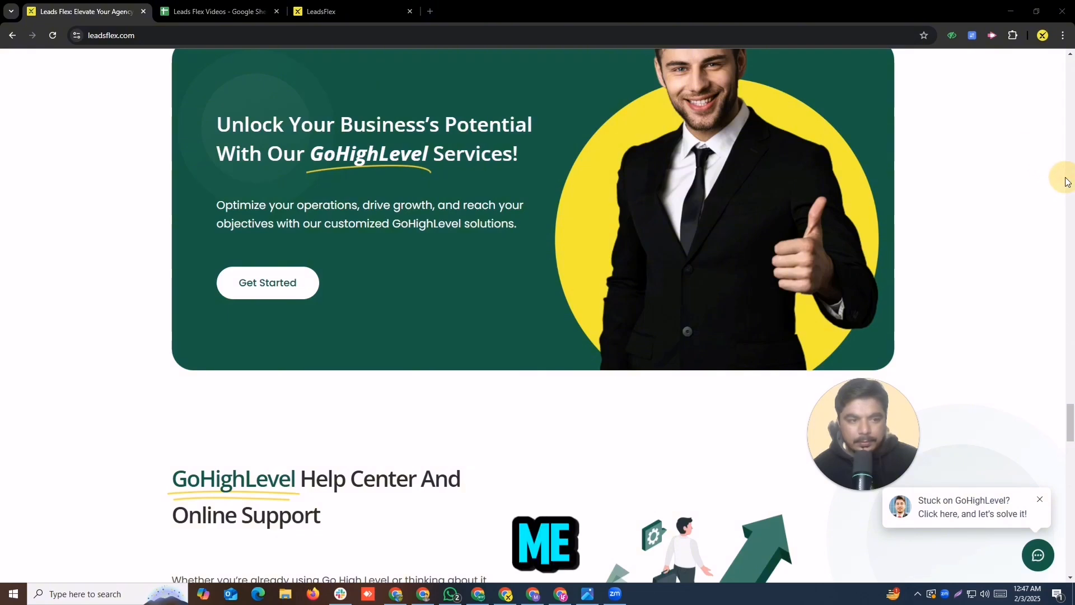
left_click_drag(1068, 428, 1070, 519)
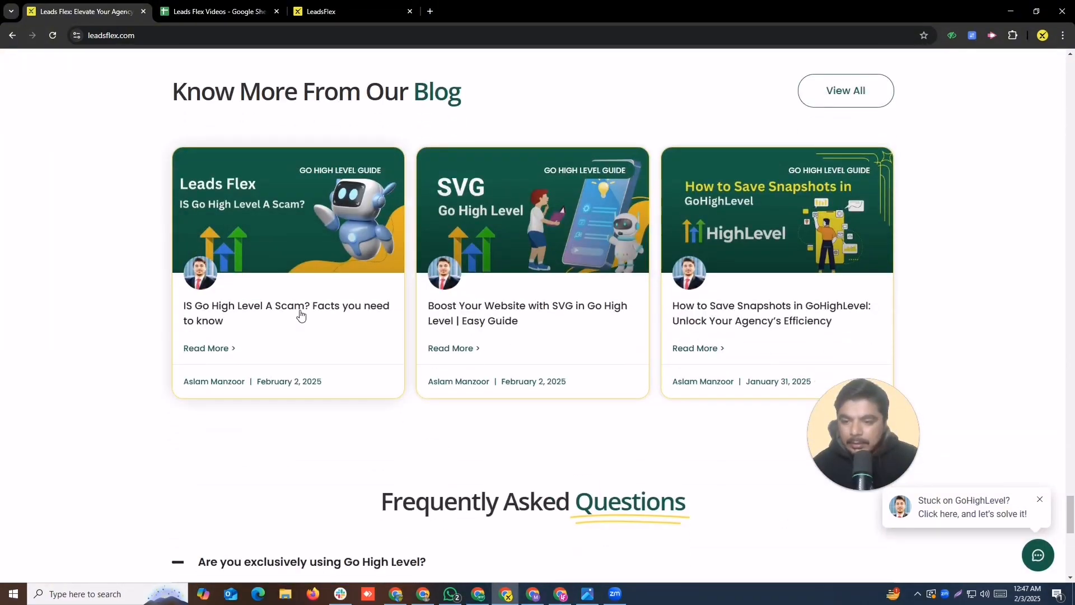
left_click(300, 310)
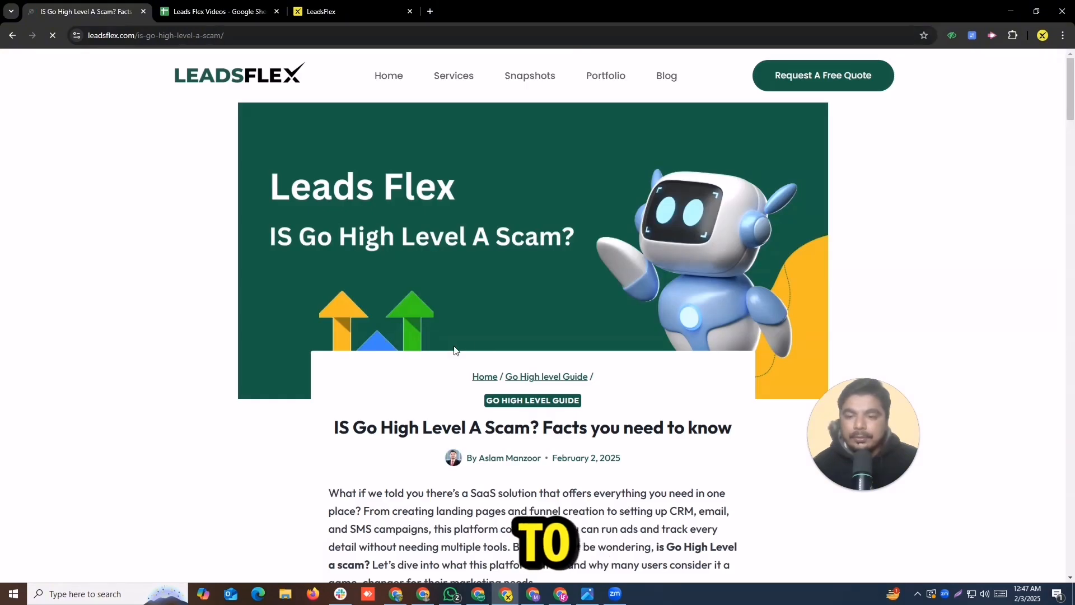
triple_click(588, 425)
key("ctrl+c")
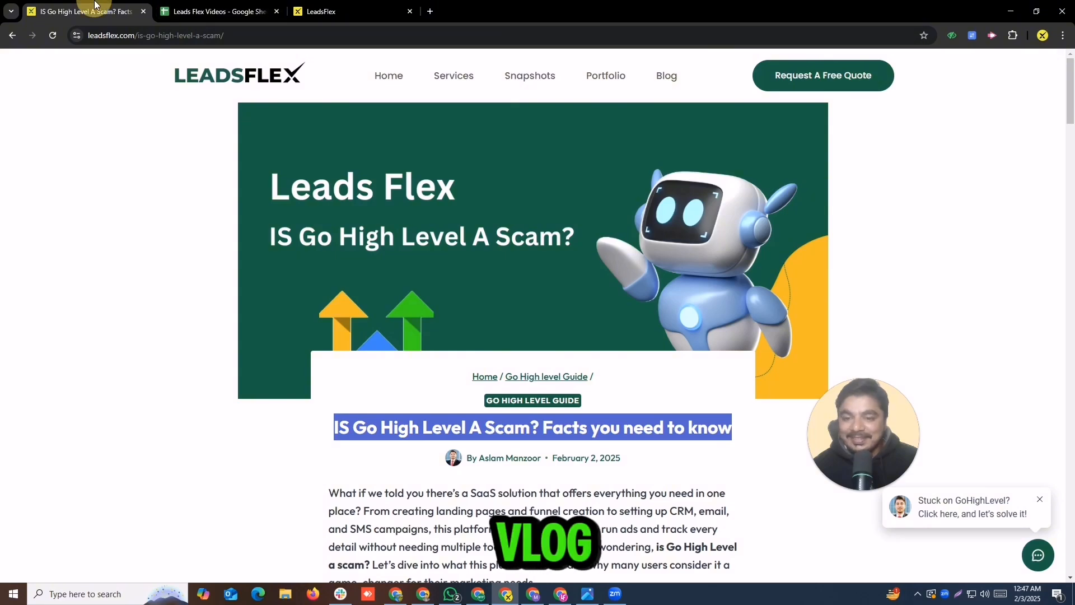
- Return to the blog site setup form and paste the copied article title as the blog site title
left_click(330, 11)
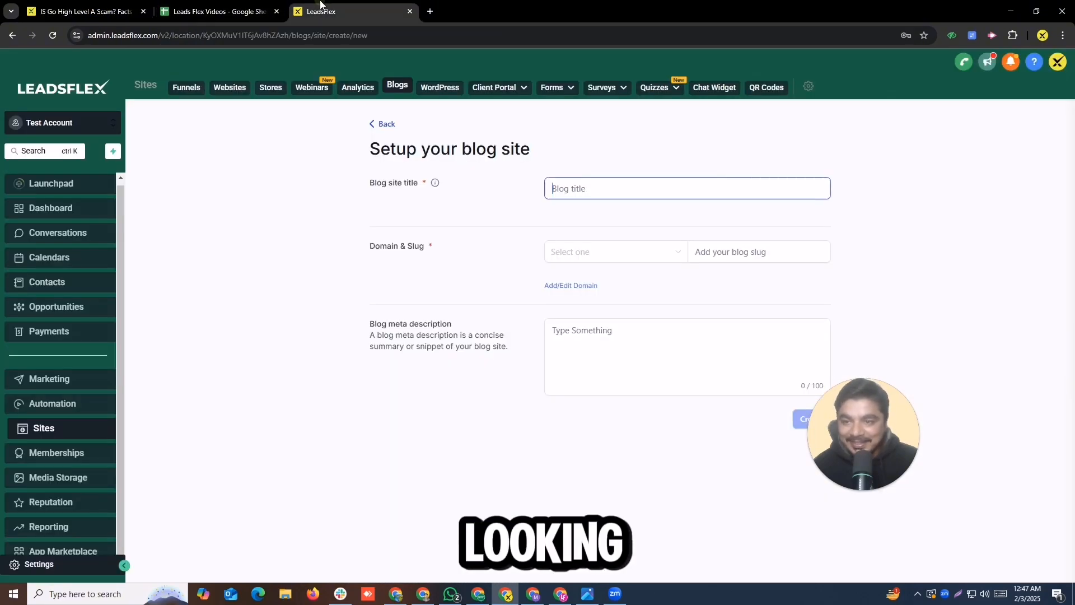
left_click(429, 134)
left_click(592, 184)
key("ctrl+v")
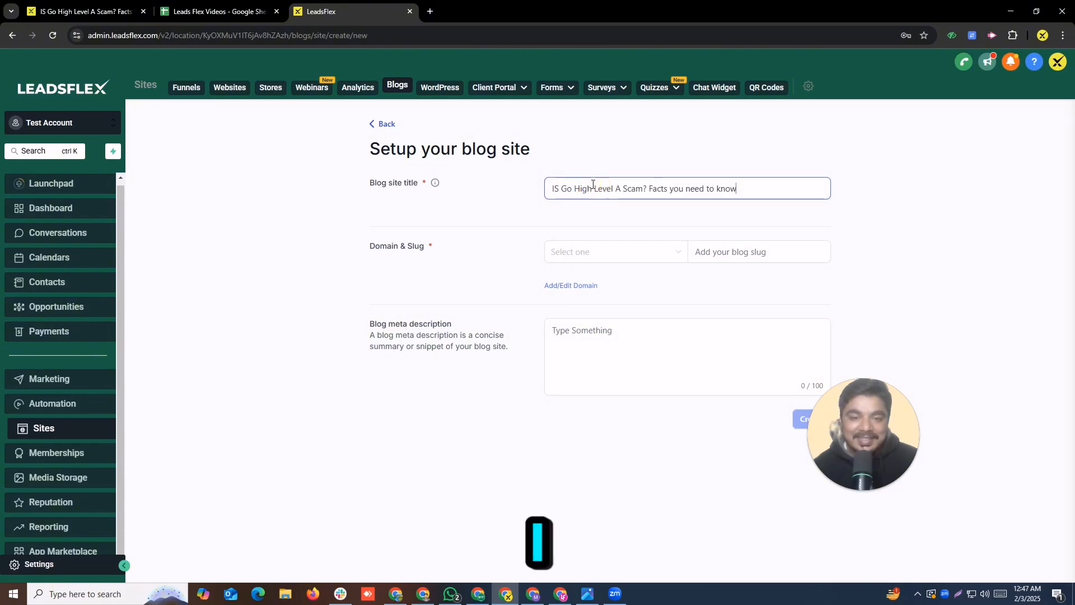
- Check the domain choices, paste the article title twice as the meta description, and try to create the blog site
left_click(579, 250)
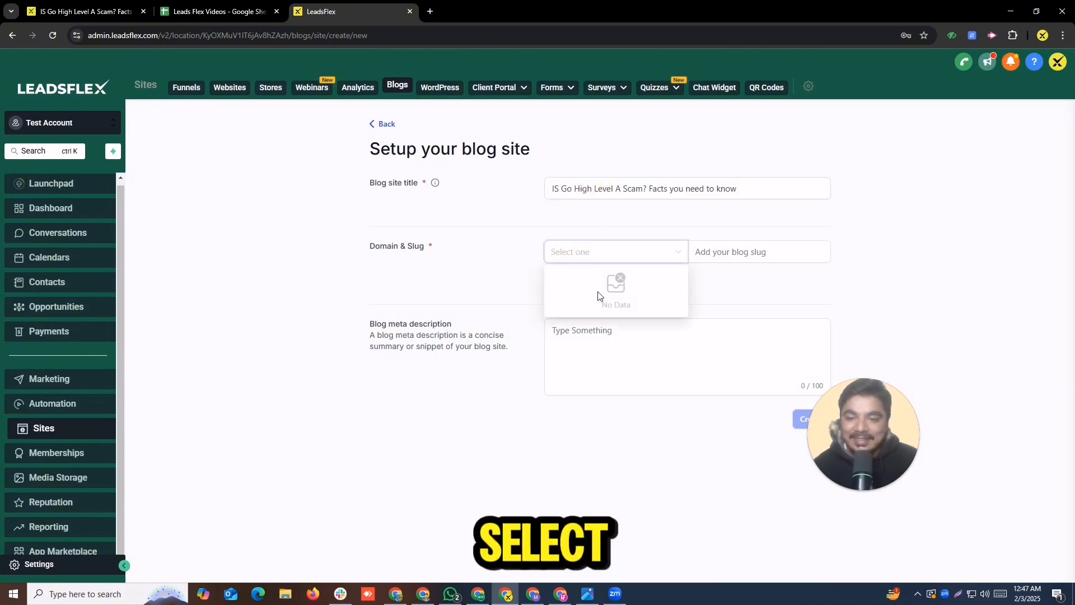
left_click(731, 250)
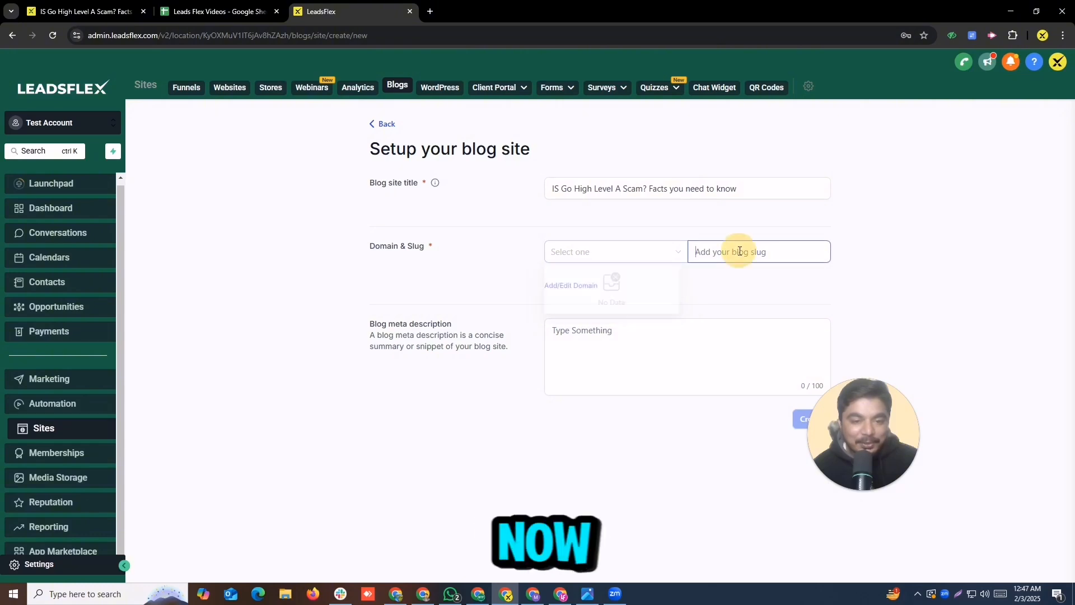
left_click(583, 335)
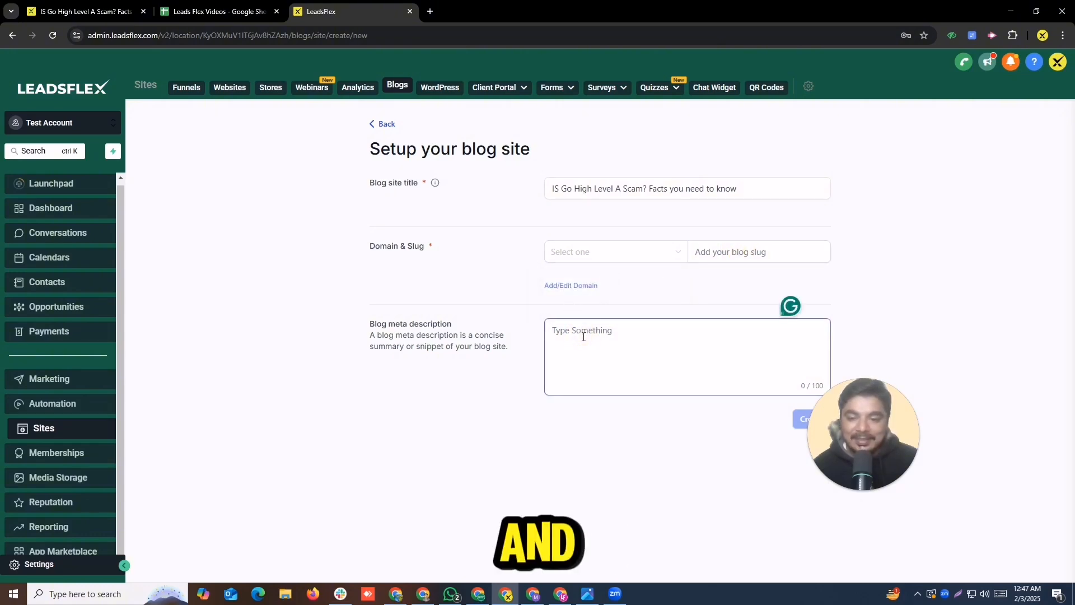
key("ctrl+v")
key("ctrl+v")
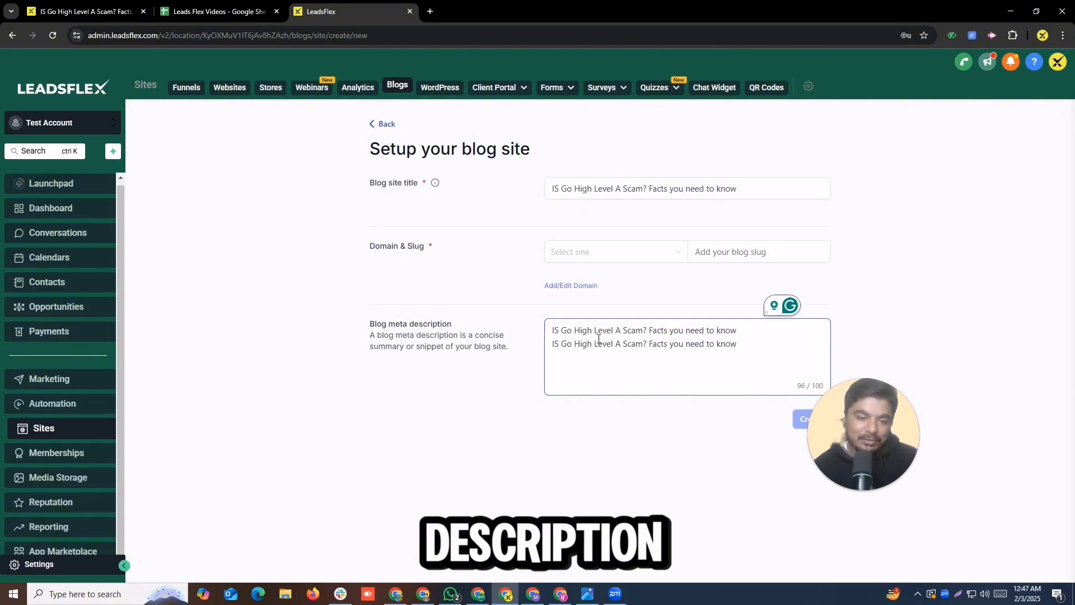
left_click(834, 428)
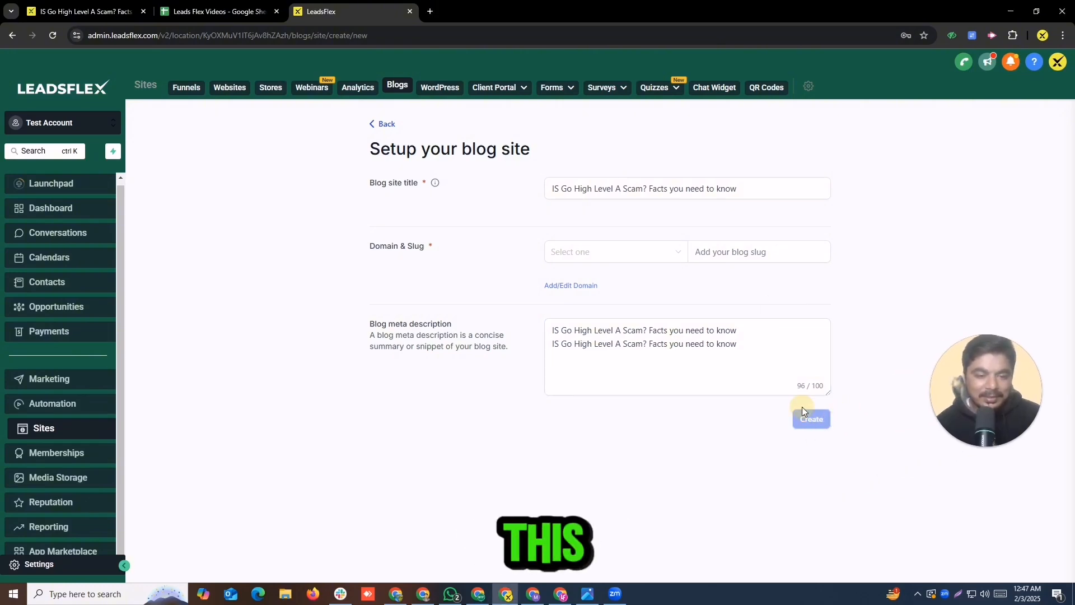
- Check the domain settings for connected domains and go back to the blog site setup form
left_click(567, 287)
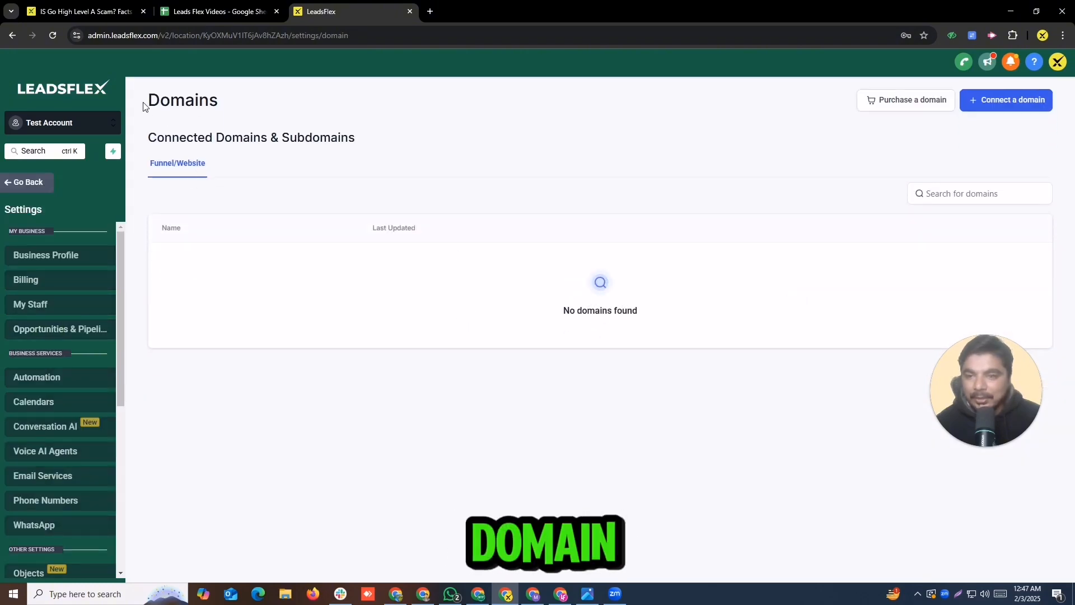
left_click(13, 35)
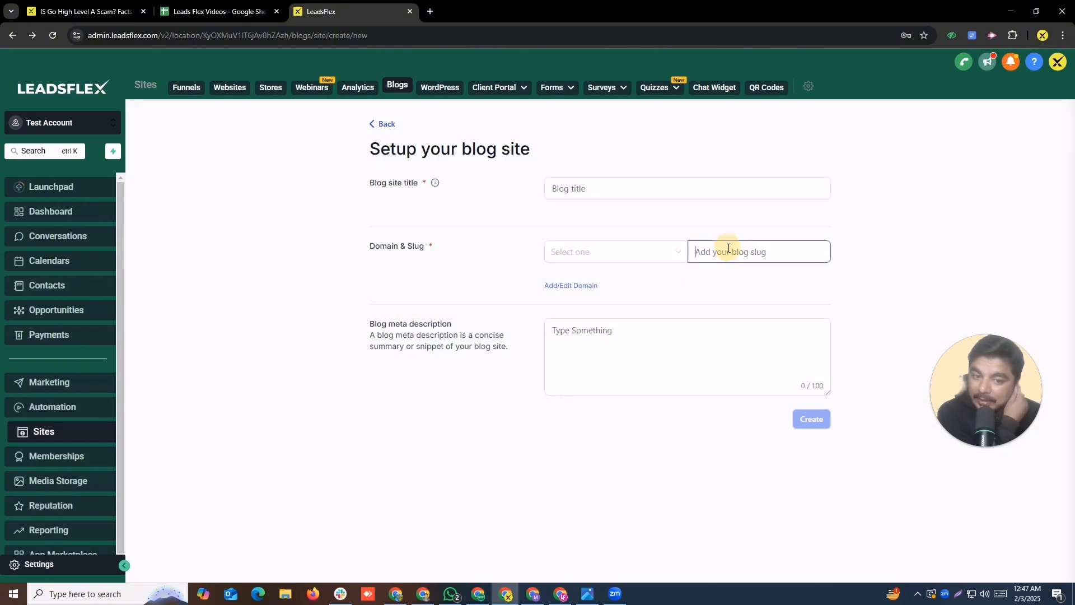
left_click(1024, 171)
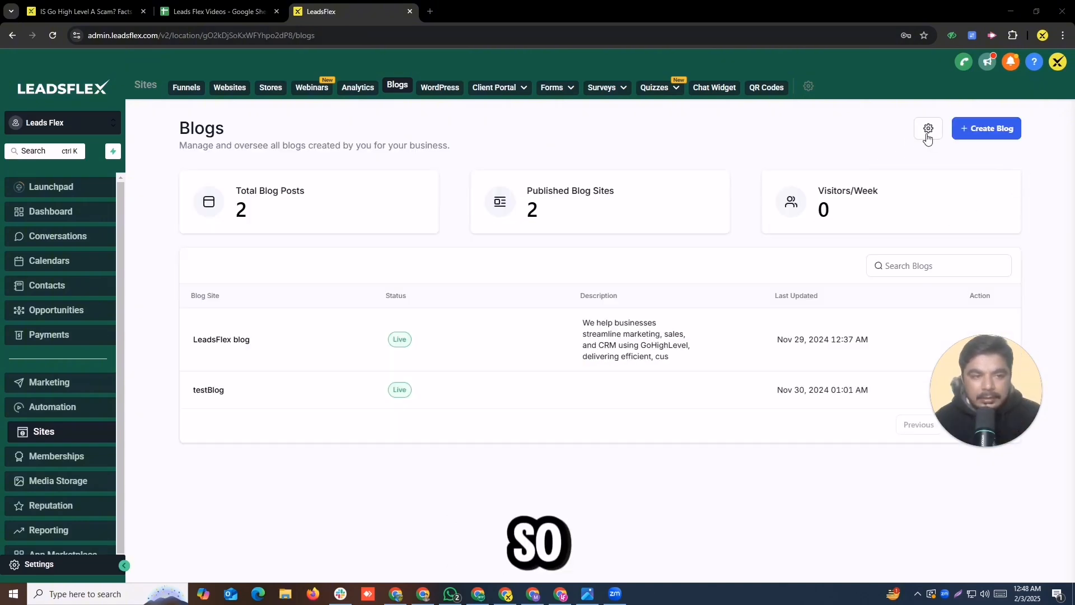
- Start a new blog site in the Leads Flex account and title it "IS Go High Level A Scam? Facts you need to know"
left_click(974, 132)
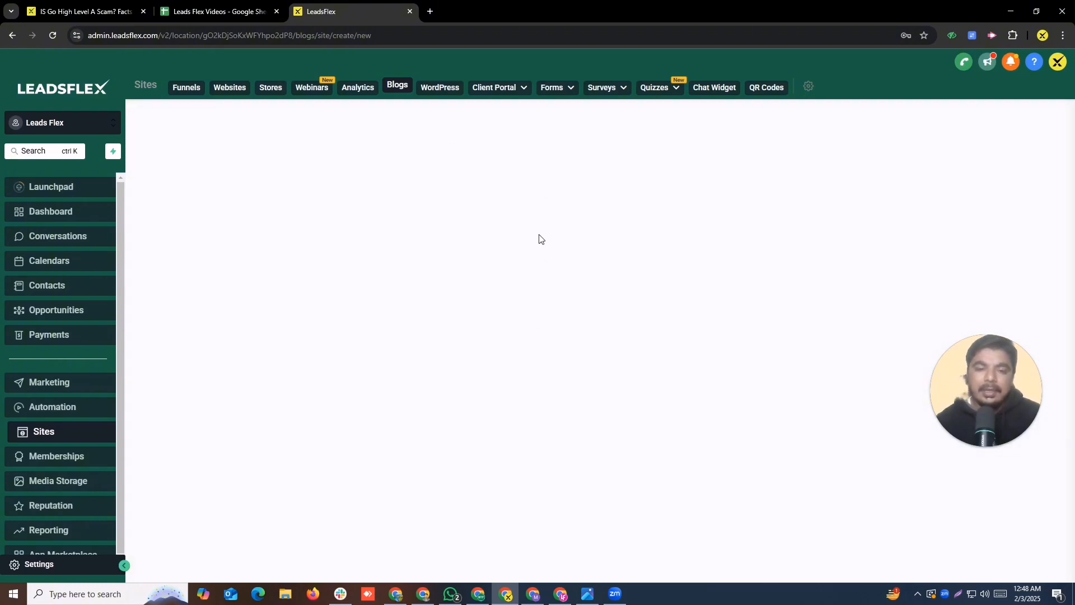
left_click(610, 190)
type("IS Go High Level A Scam? Facts you need to know")
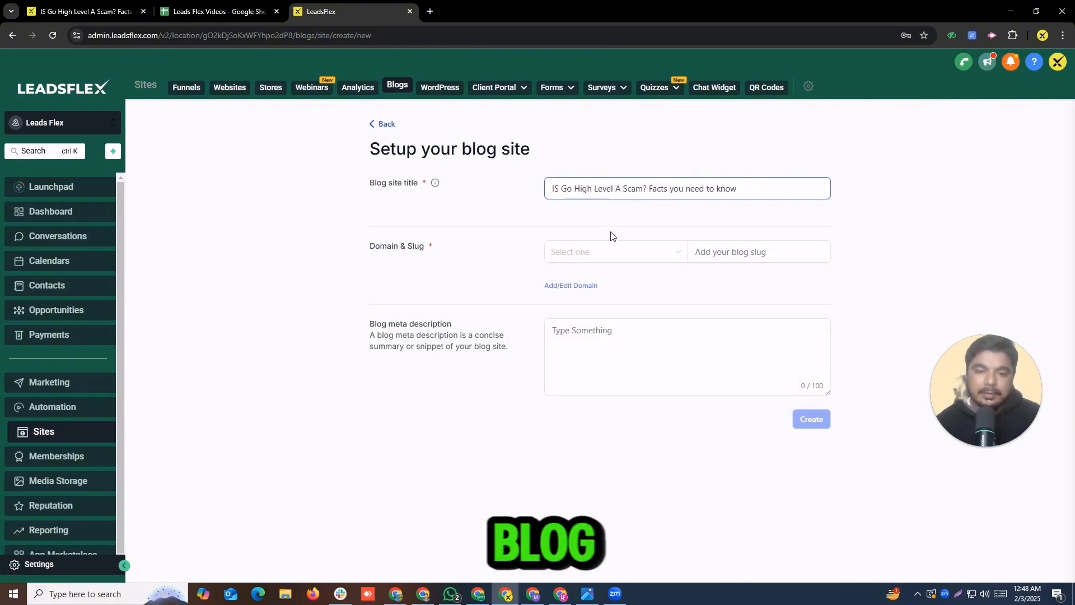
- Choose link.leadsflex.com as the blog site's domain and paste "Go High Level" from the title as its slug
left_click(614, 251)
left_click(613, 281)
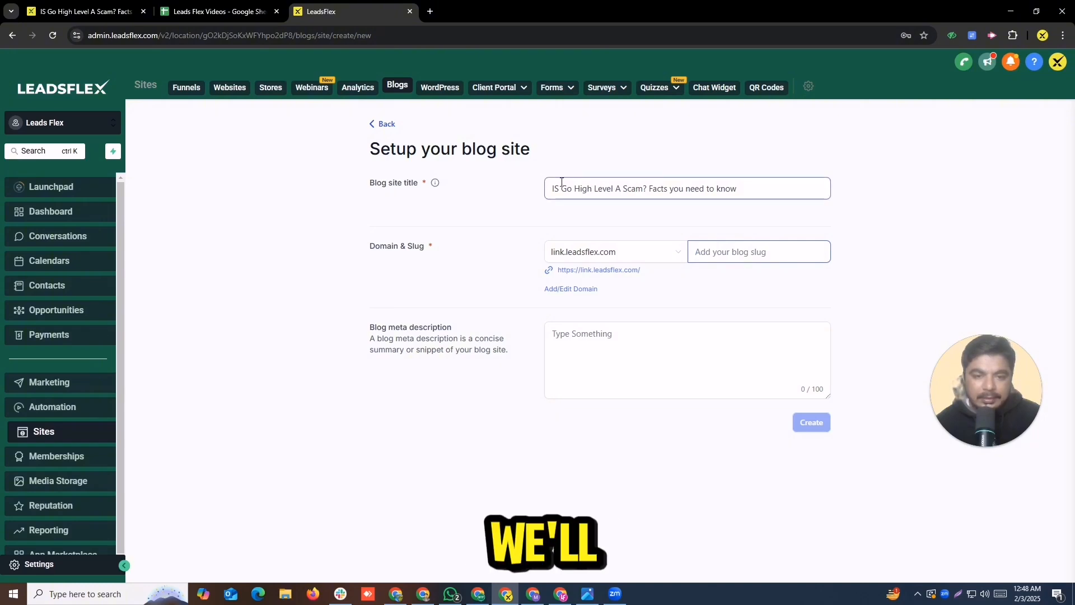
left_click_drag(559, 188, 614, 188)
key("ctrl+c")
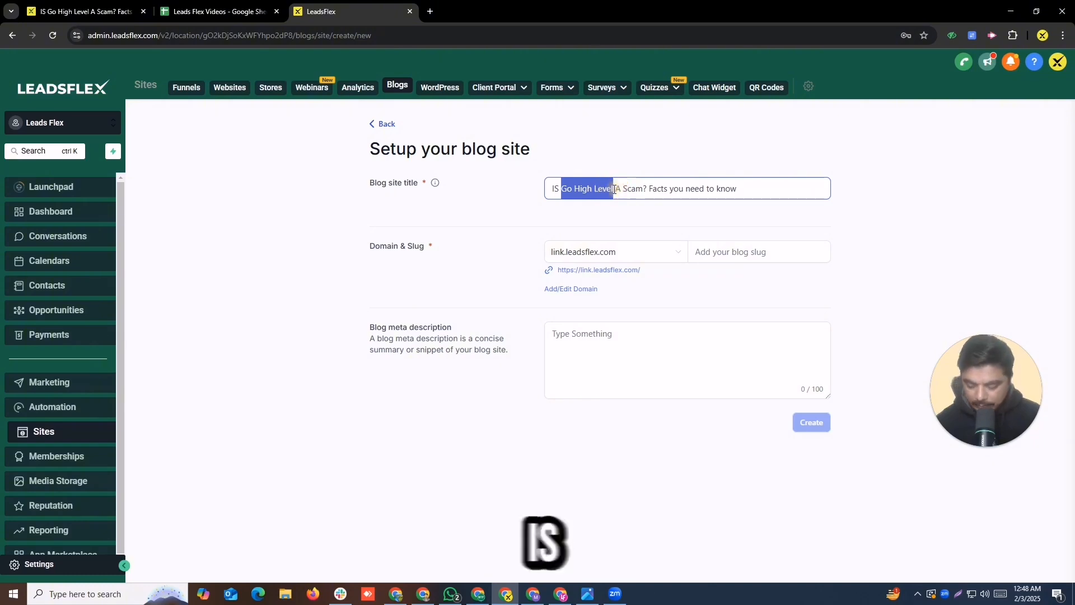
left_click(767, 251)
key("ctrl+v")
- Paste "IS Go High Level A Scam? Facts you need to know" twice as the blog meta description
left_click(623, 334)
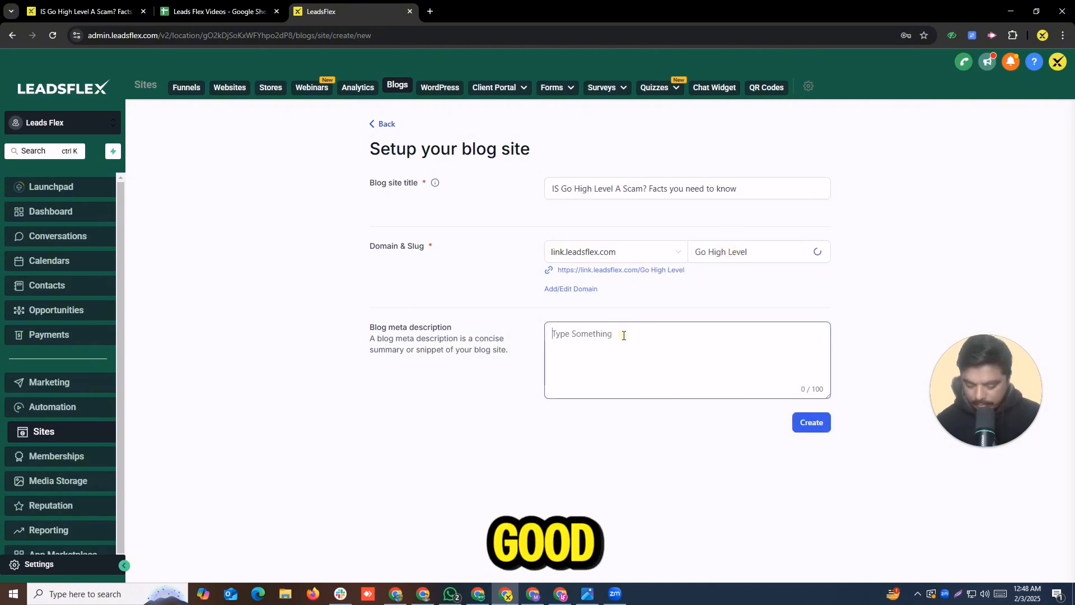
key("super")
key("super+v")
left_click(635, 345)
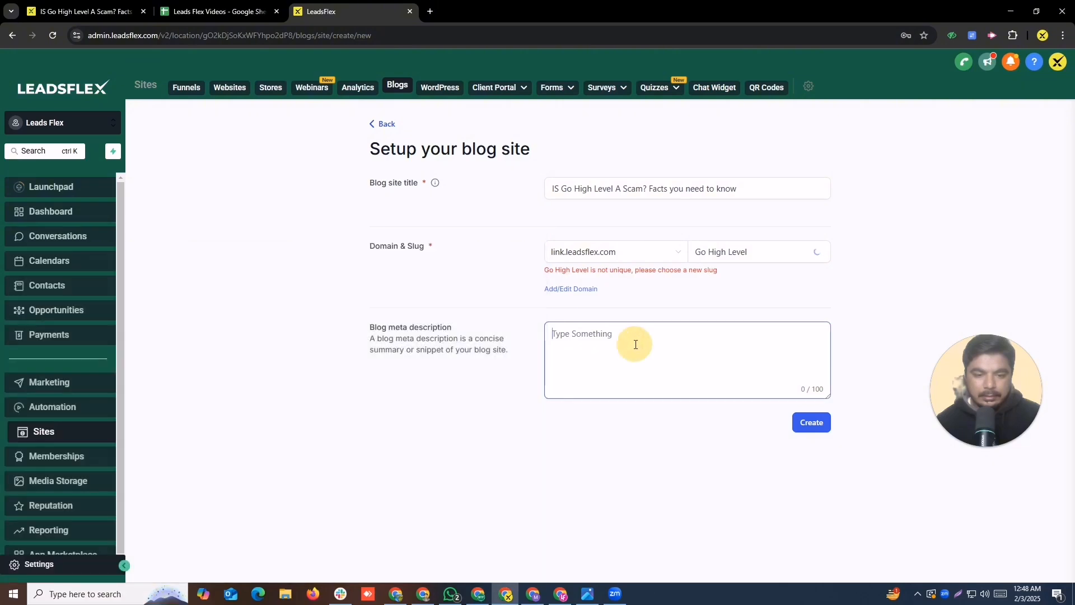
key("super+v")
left_click(622, 435)
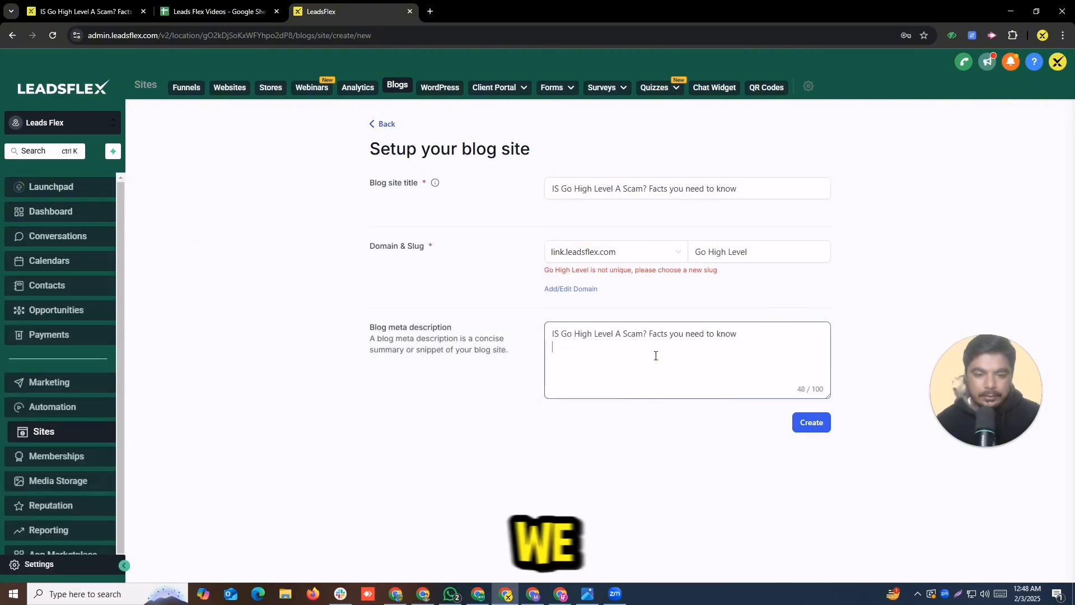
key("super+v")
left_click(644, 436)
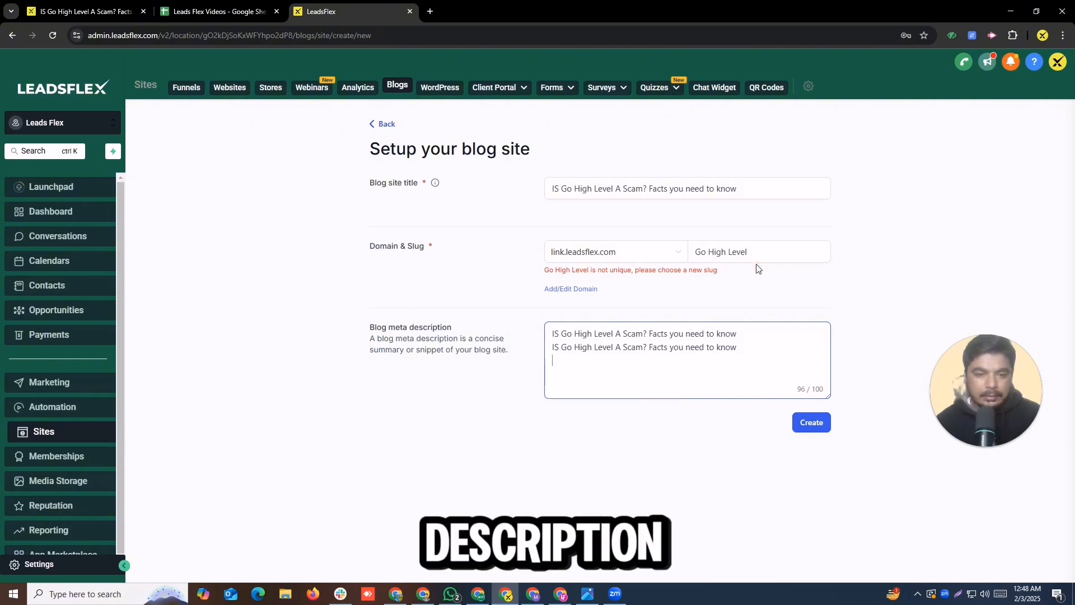
- Try the blog slugs "GoHighLevelxz" and "GoHighLevelleadsflex", and attempt to create the blog site
left_click(729, 251)
key("BackSpace")
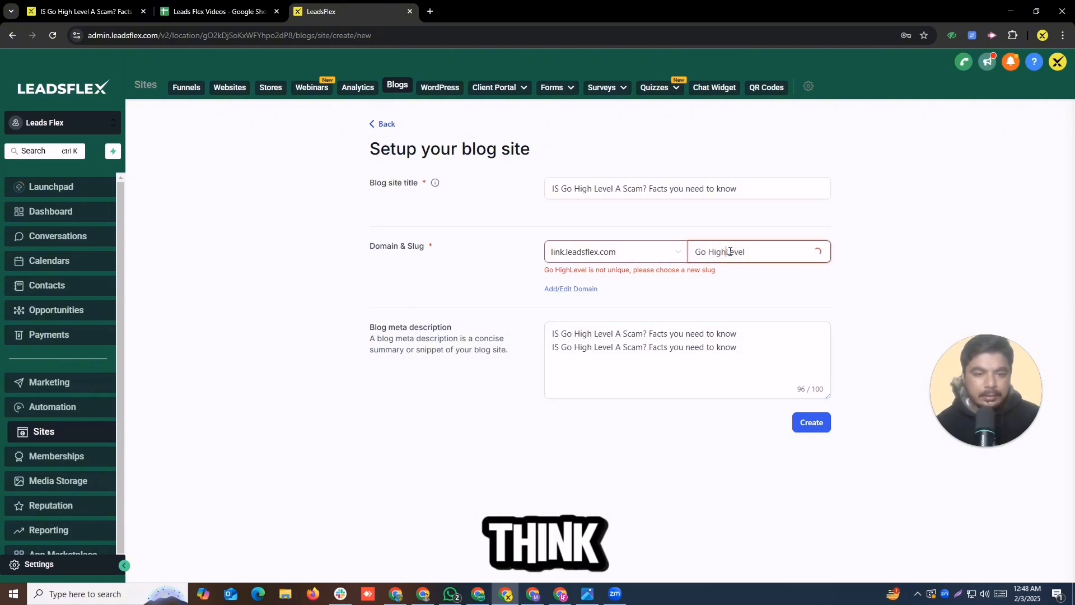
key("BackSpace")
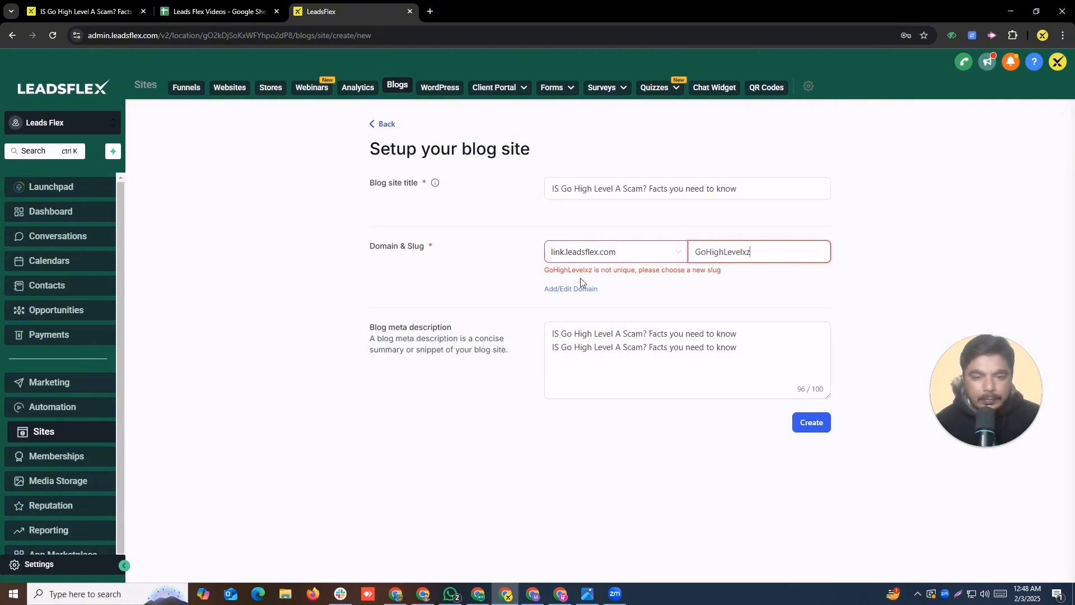
key("BackSpace")
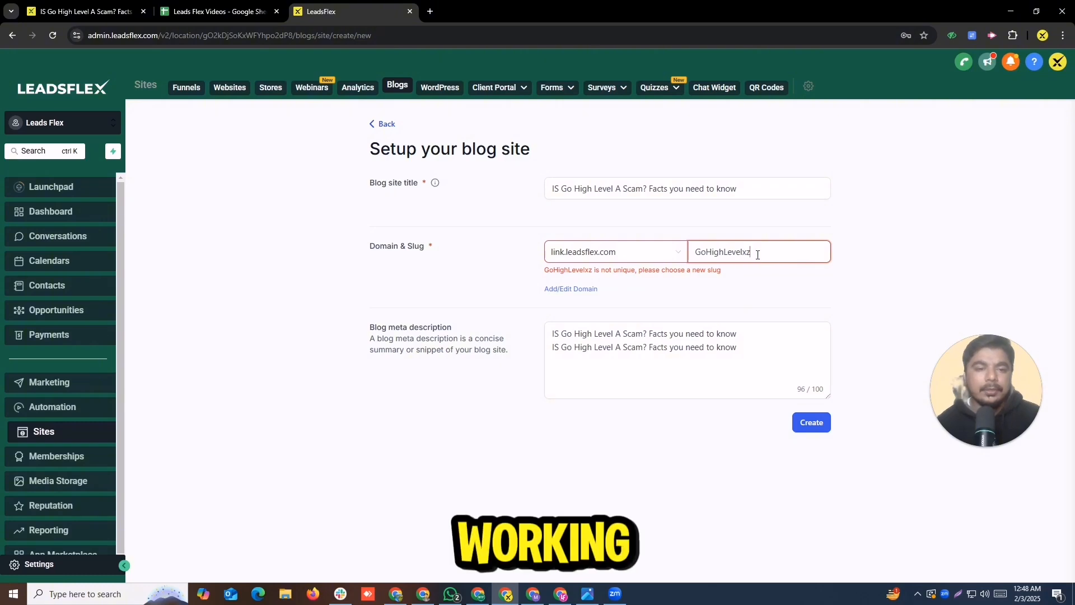
key("BackSpace")
type("leadsfle")
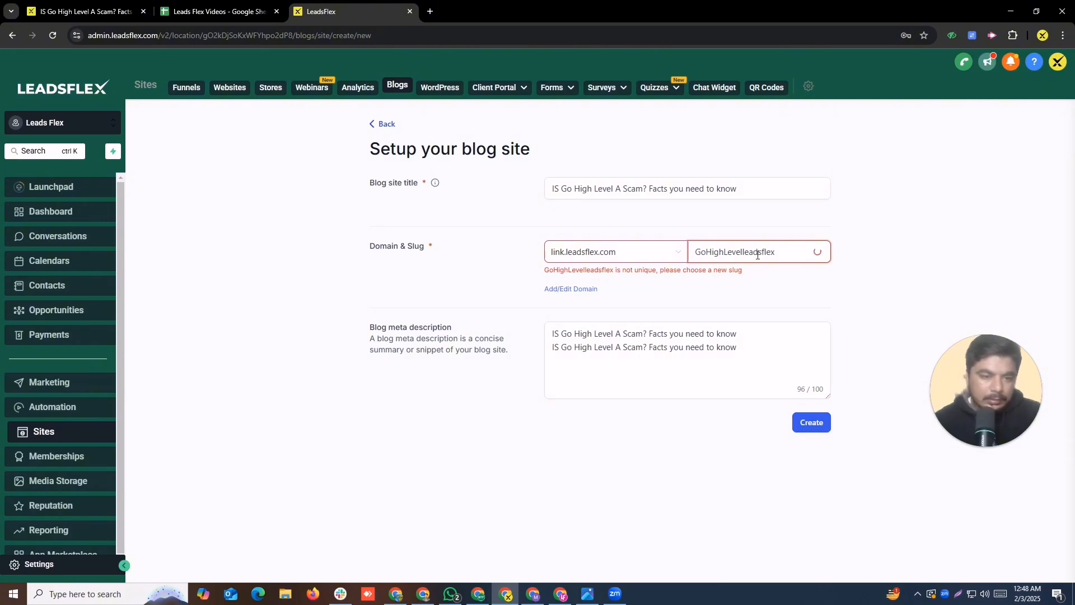
left_click(813, 428)
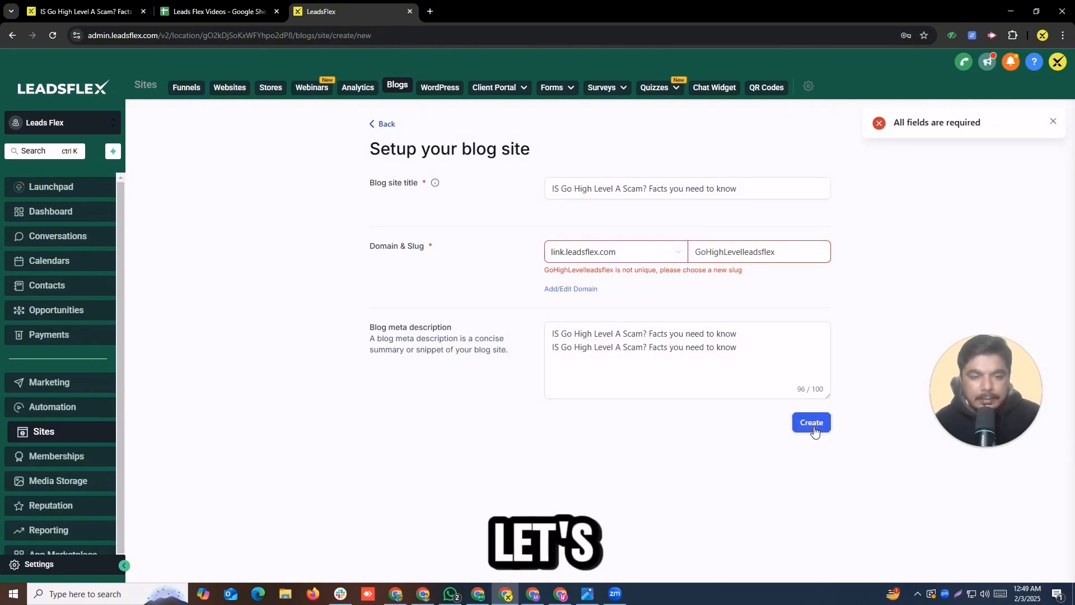
- Replace the blog slug with "leadsflexcom" and create the blog site
left_click_drag(779, 253, 679, 255)
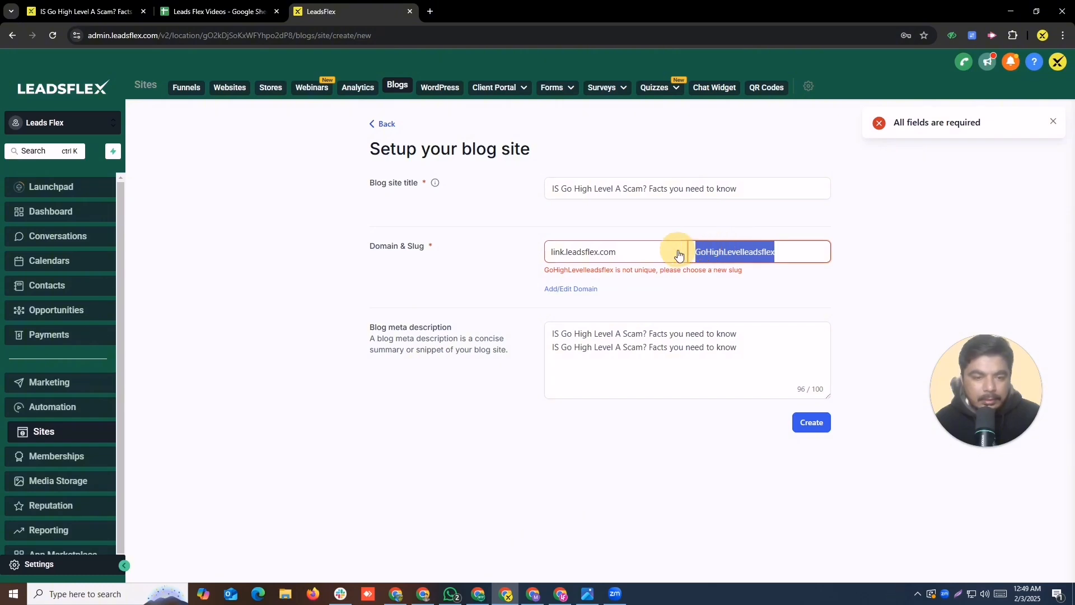
key("BackSpace")
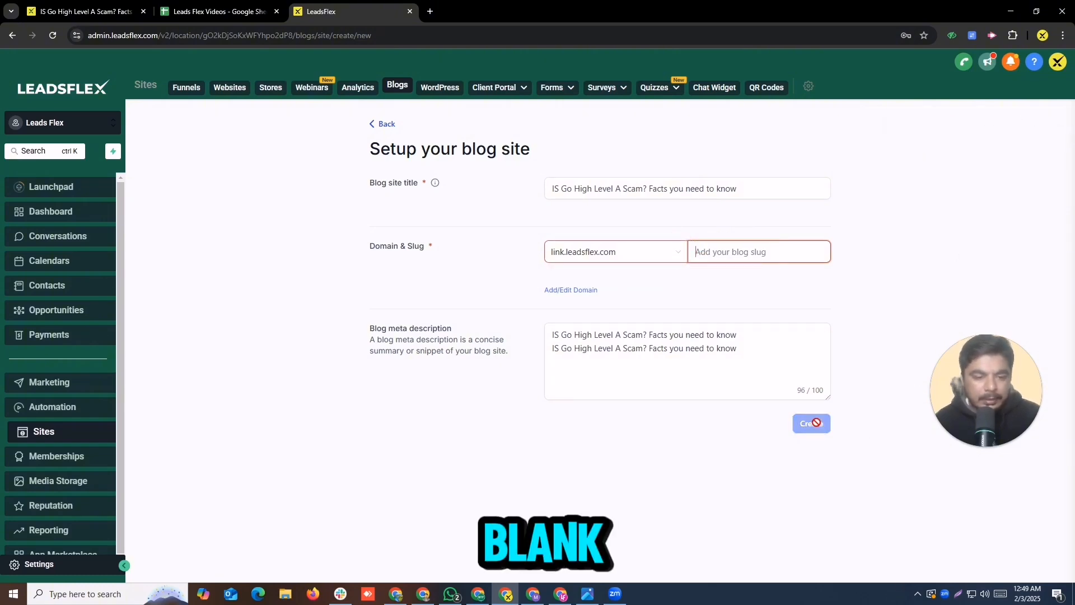
left_click(711, 254)
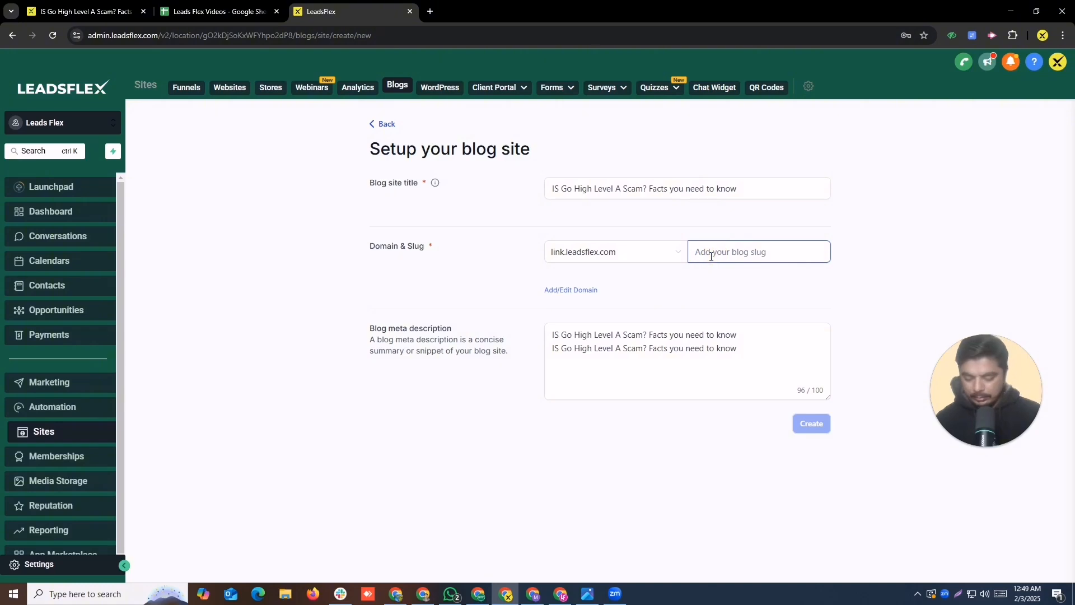
type("leadsflex.")
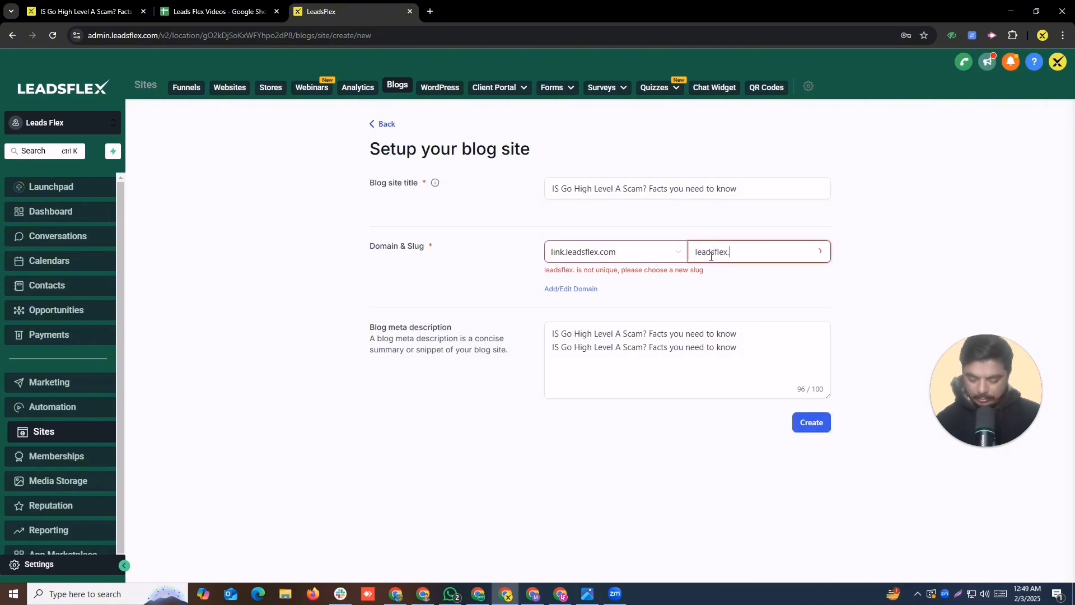
type("com")
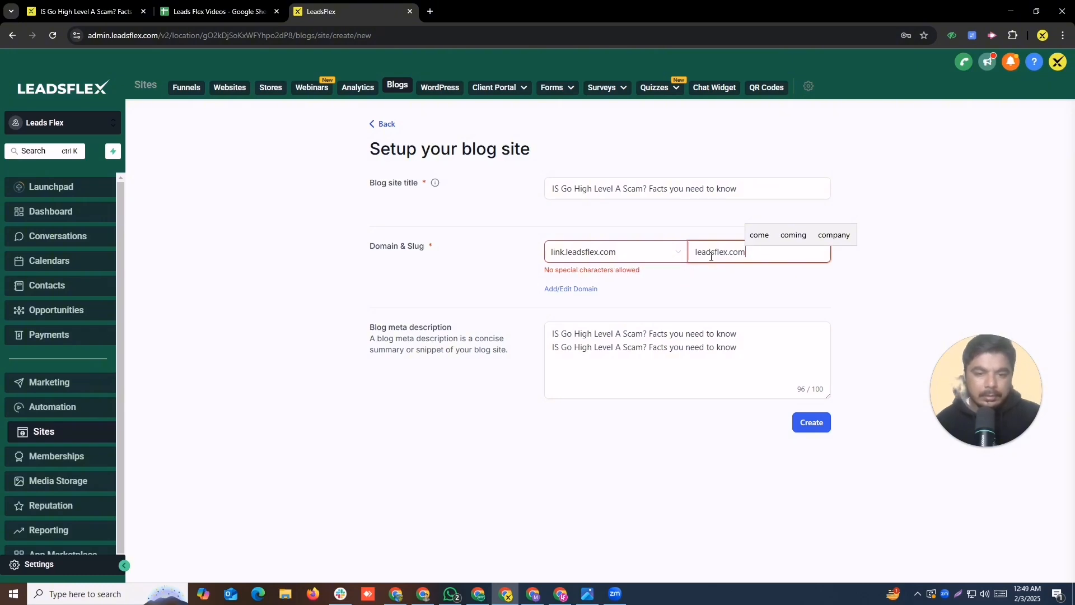
key("BackSpace")
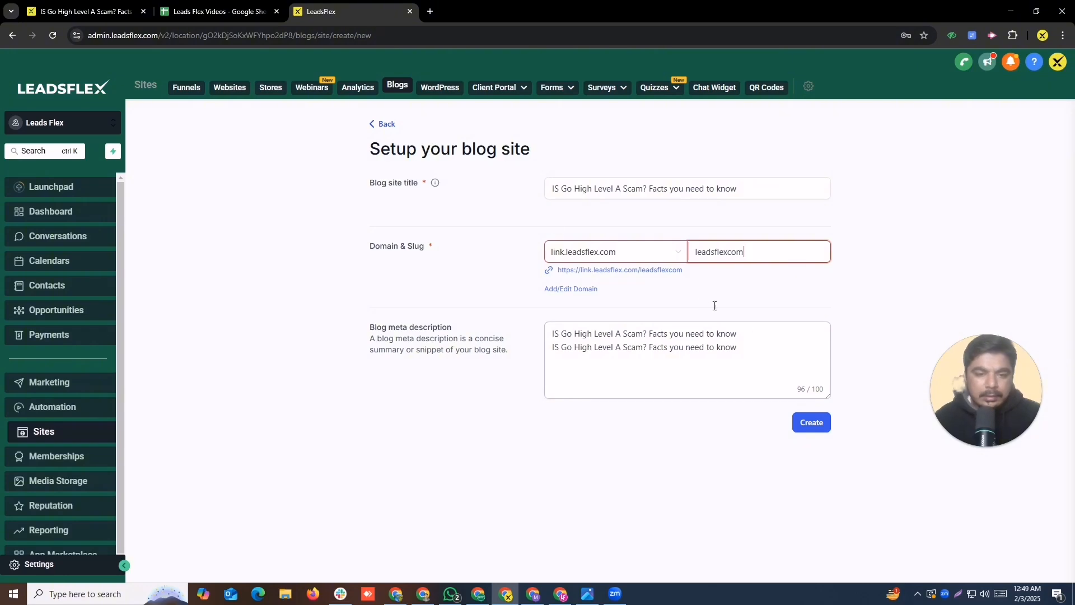
left_click(810, 428)
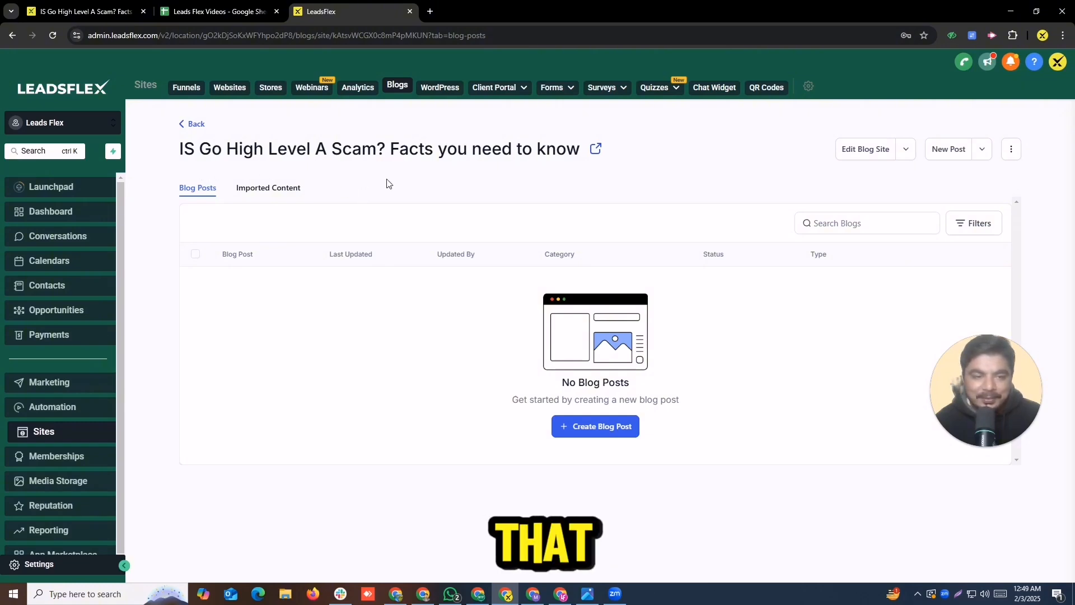
- Open the new blog site in the blog builder to look at it, and go back
left_click(874, 152)
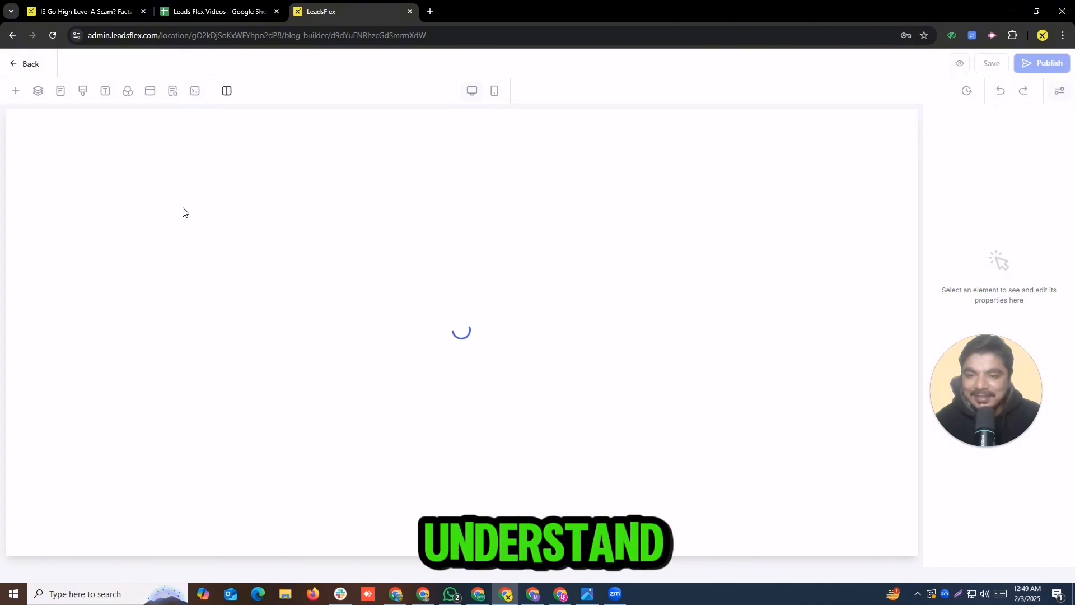
left_click(11, 64)
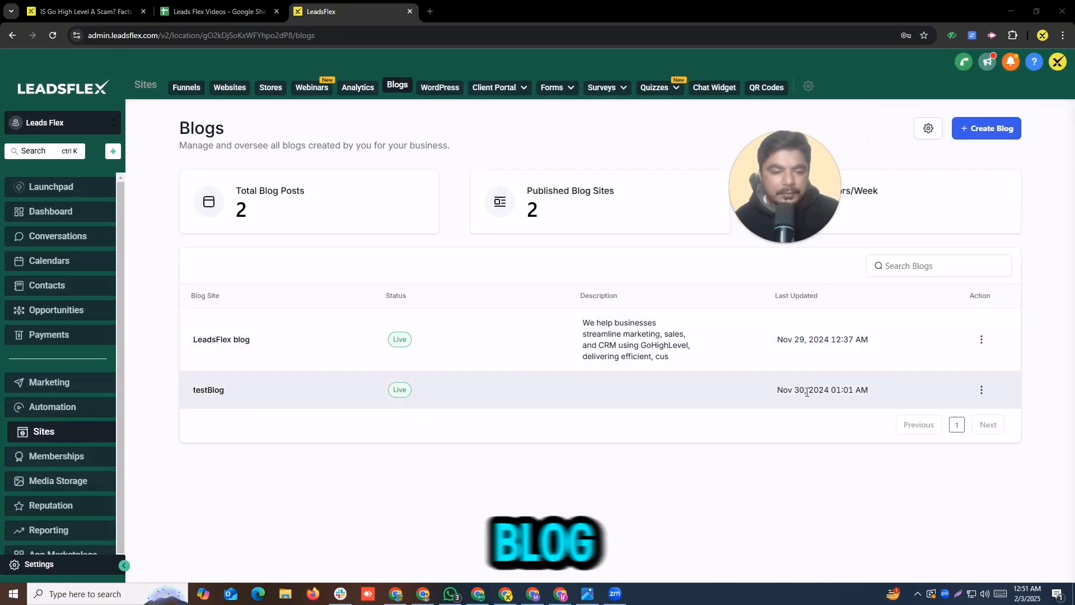
- Open the testBlog site from the blogs list and view its live page
left_click(981, 390)
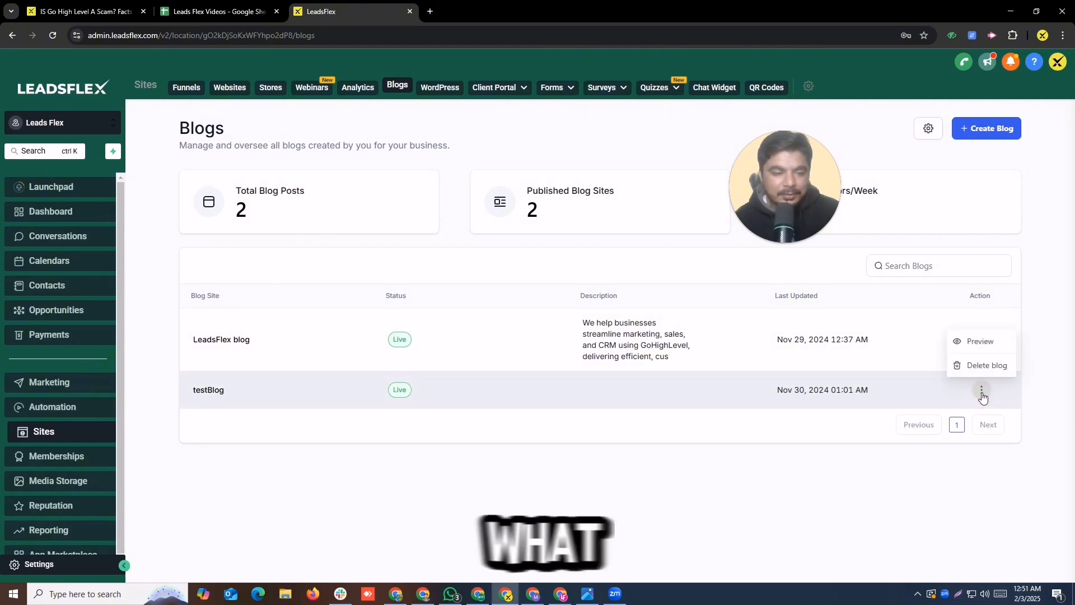
left_click(196, 389)
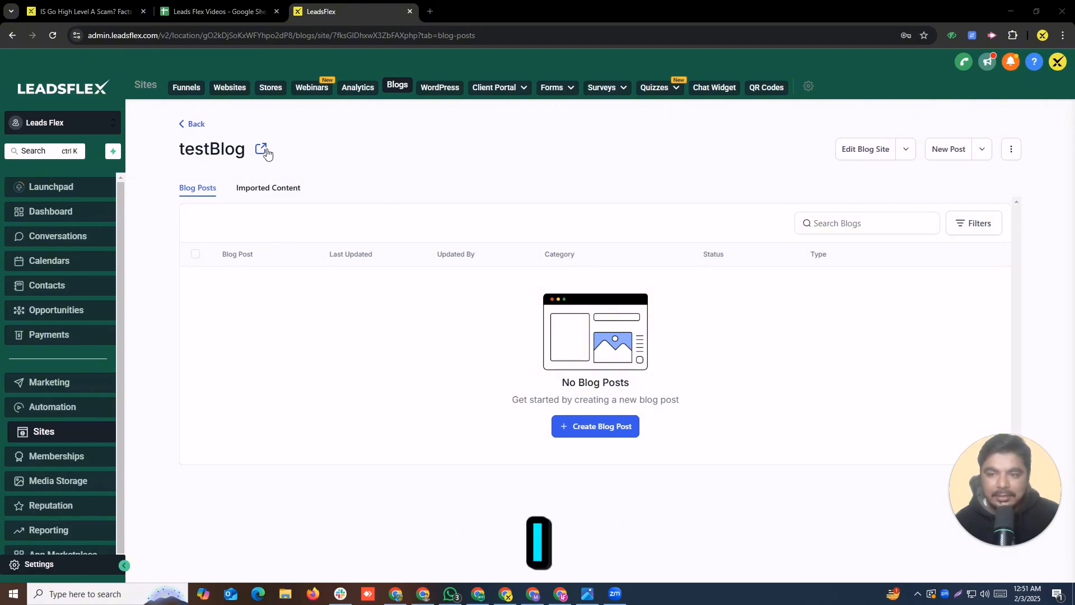
left_click(260, 148)
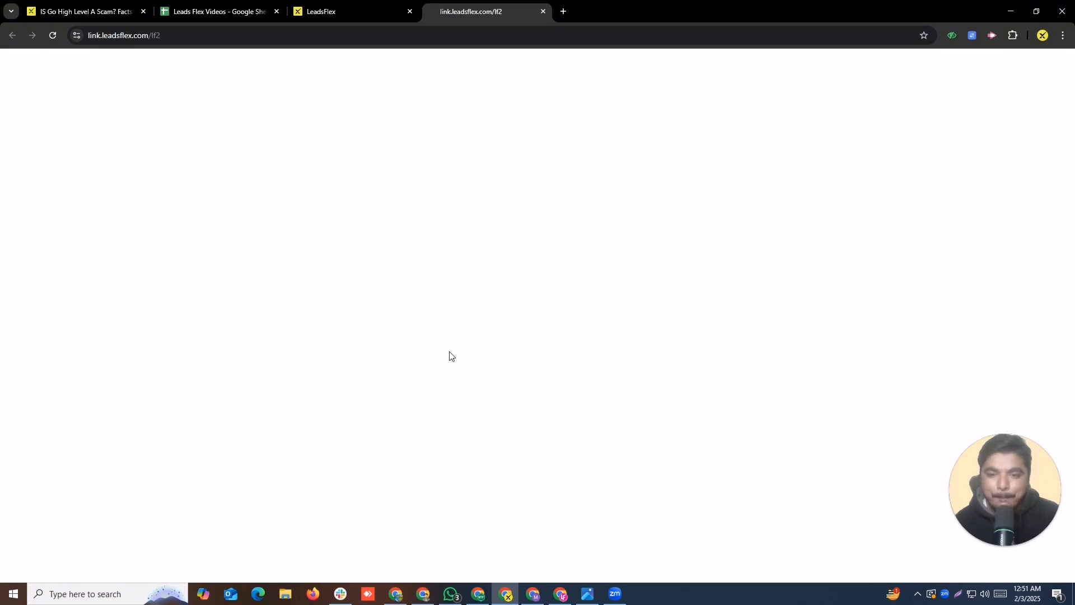
- Return to testBlog and start a new blog post titled "IS Go High Level A Scam? Facts you need to know"
left_click(338, 7)
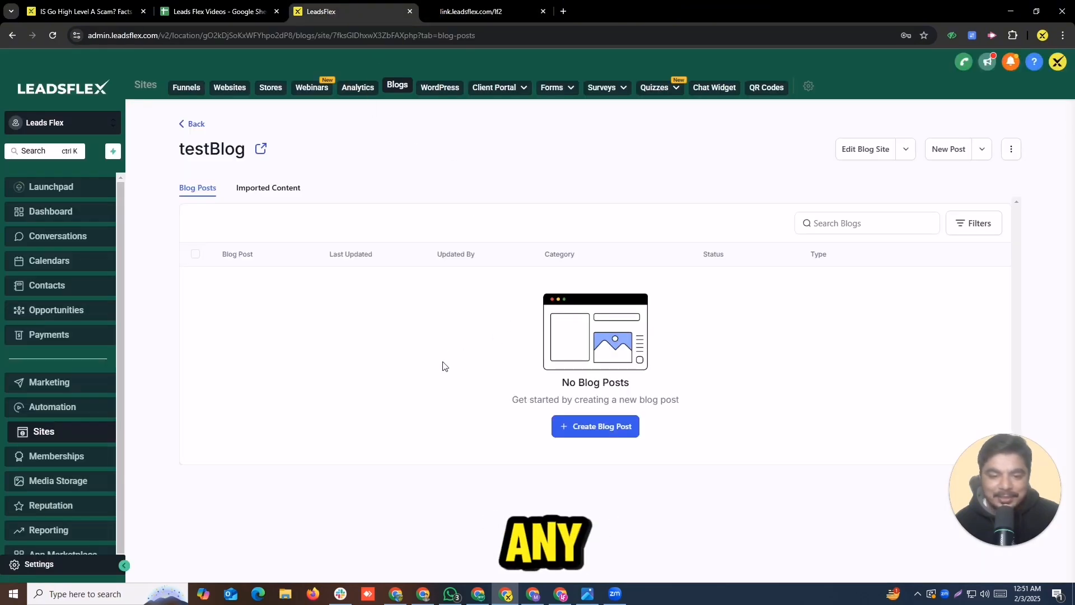
left_click(608, 430)
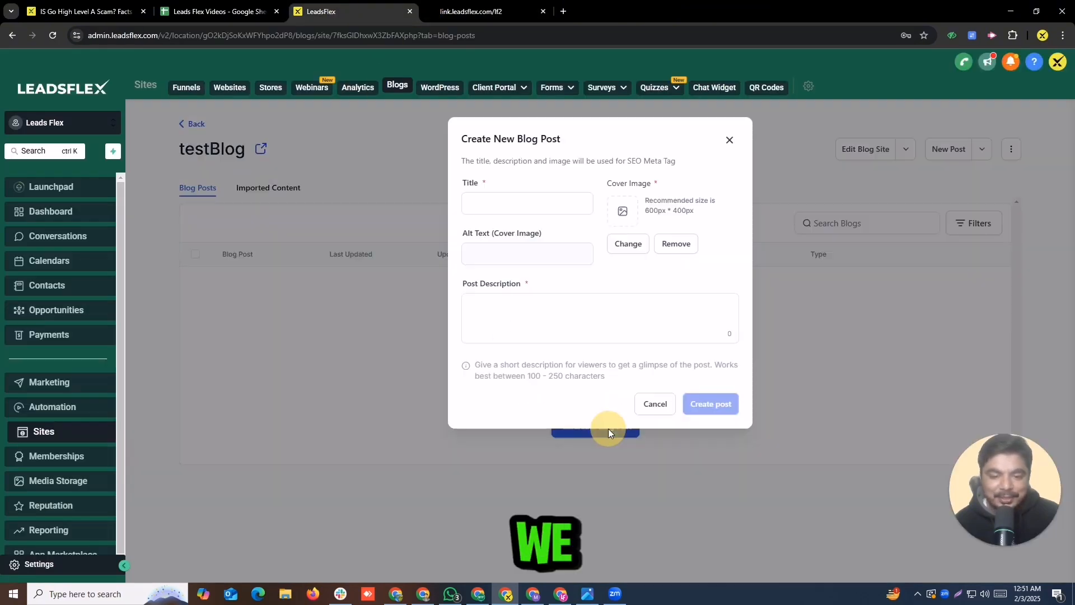
left_click(502, 210)
key("super+v")
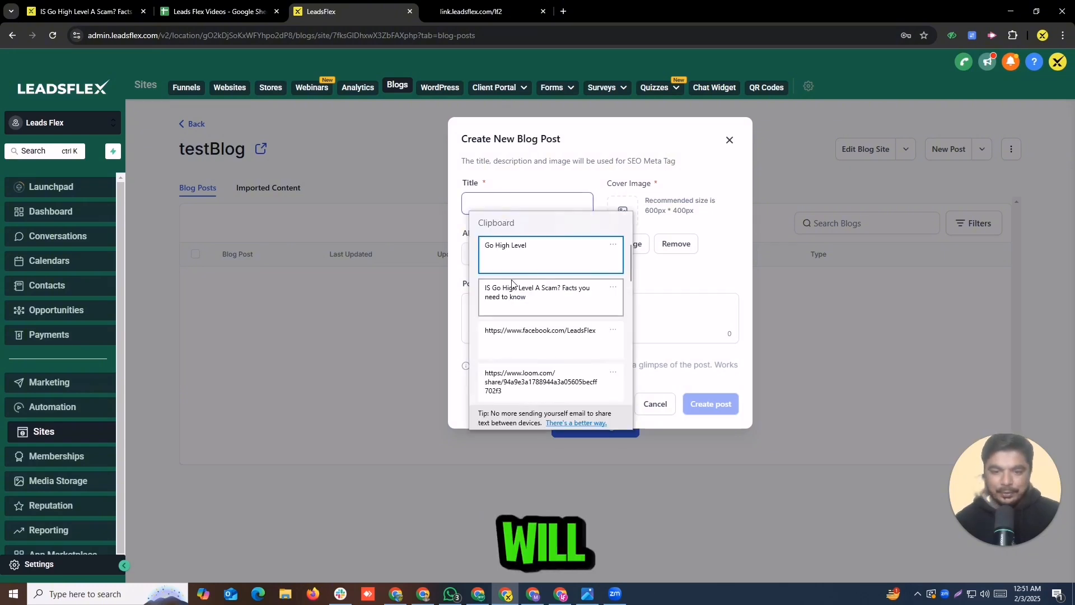
left_click(495, 291)
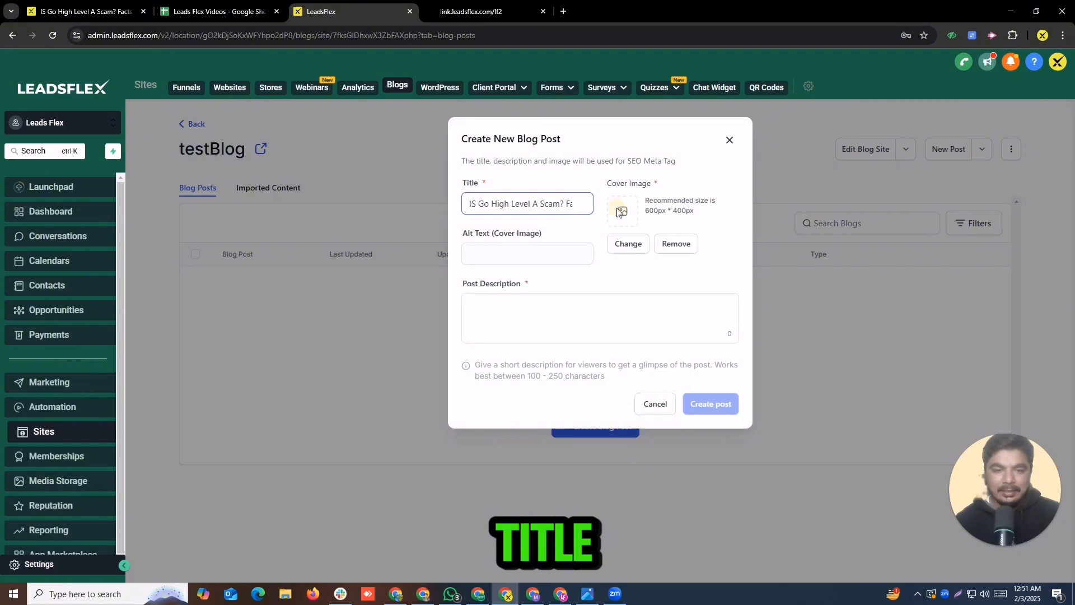
- Set the yellow taxi screenshot from the media library as the cover image, with "Go High Level" as its alt text
left_click(623, 243)
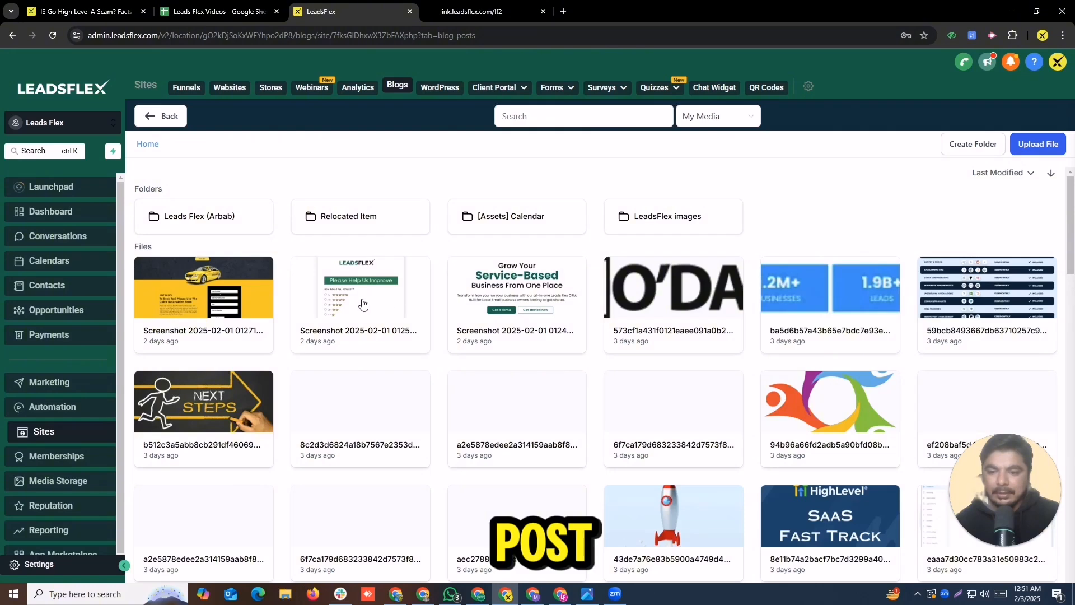
left_click(151, 304)
left_click(543, 253)
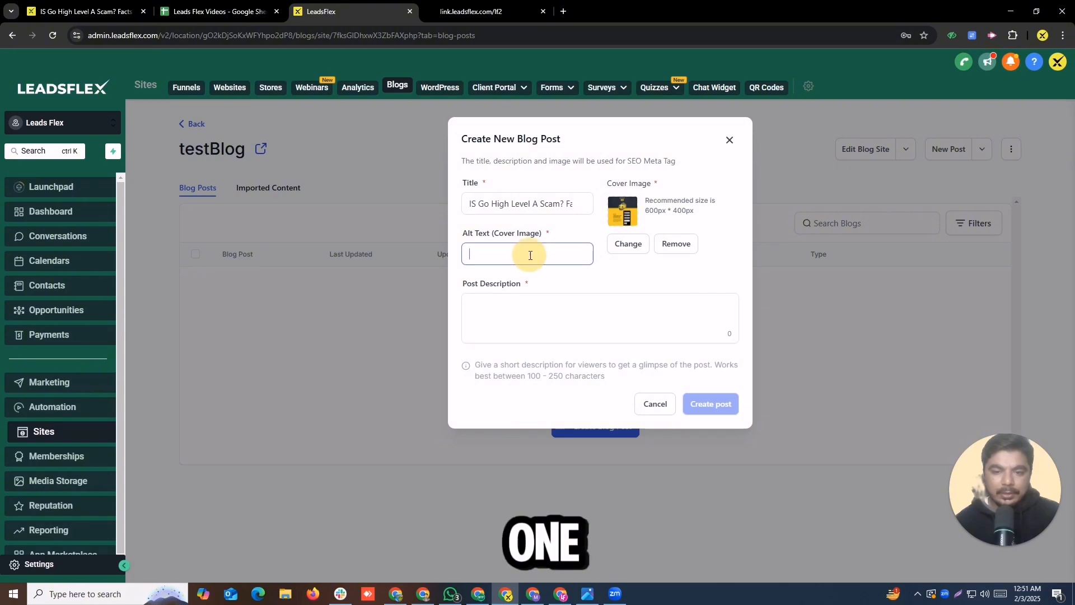
key("super+v")
left_click(531, 303)
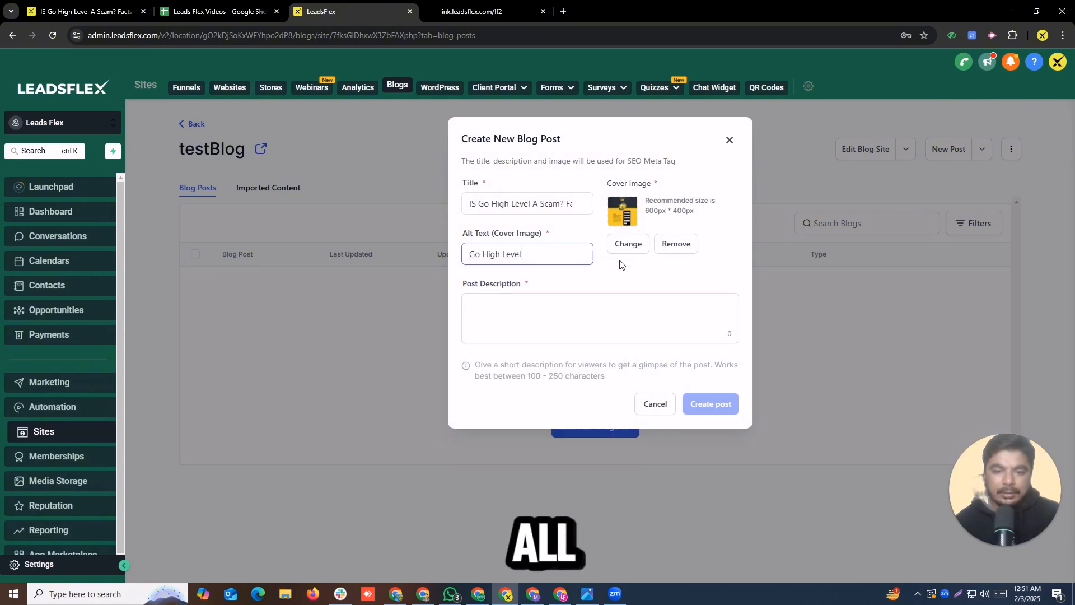
- Paste "IS Go High Level A Scam? Facts you need to know" twice as the post description and create the post
left_click(558, 316)
key("super+v")
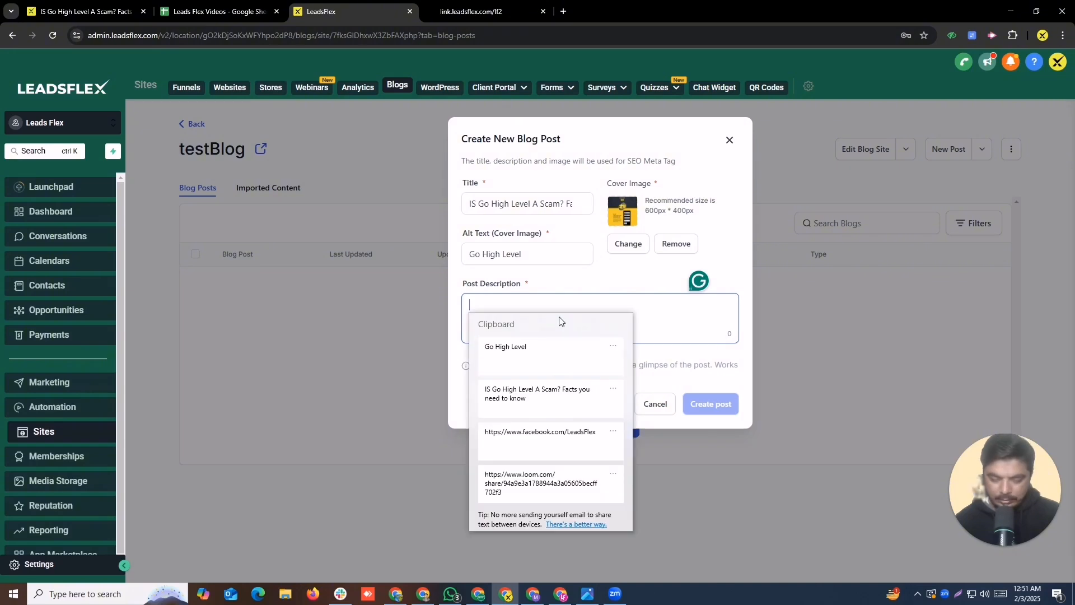
left_click(540, 390)
key("super+v")
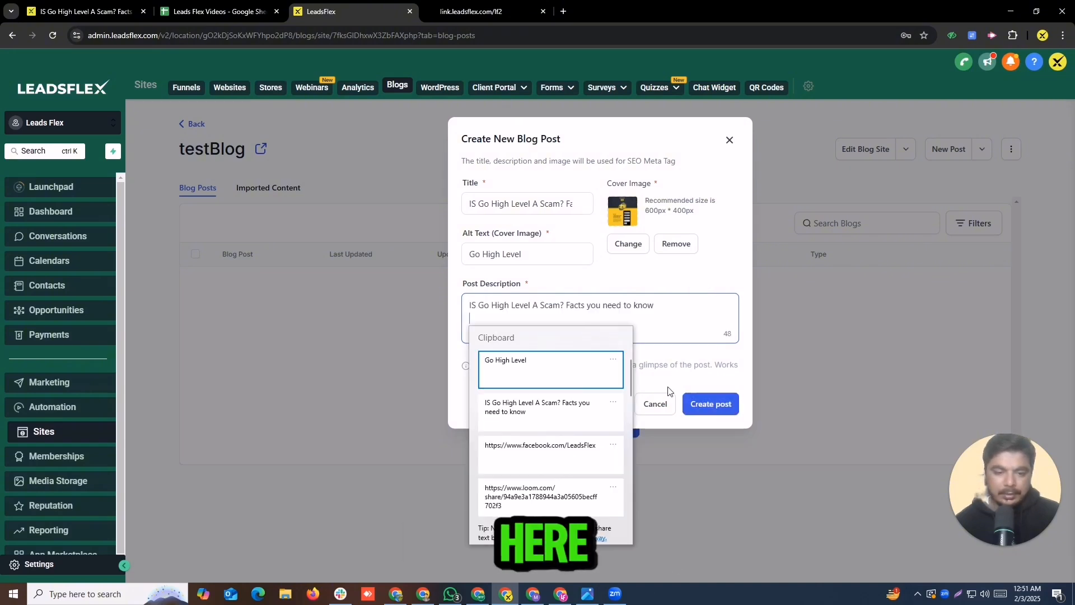
left_click(556, 404)
left_click(706, 403)
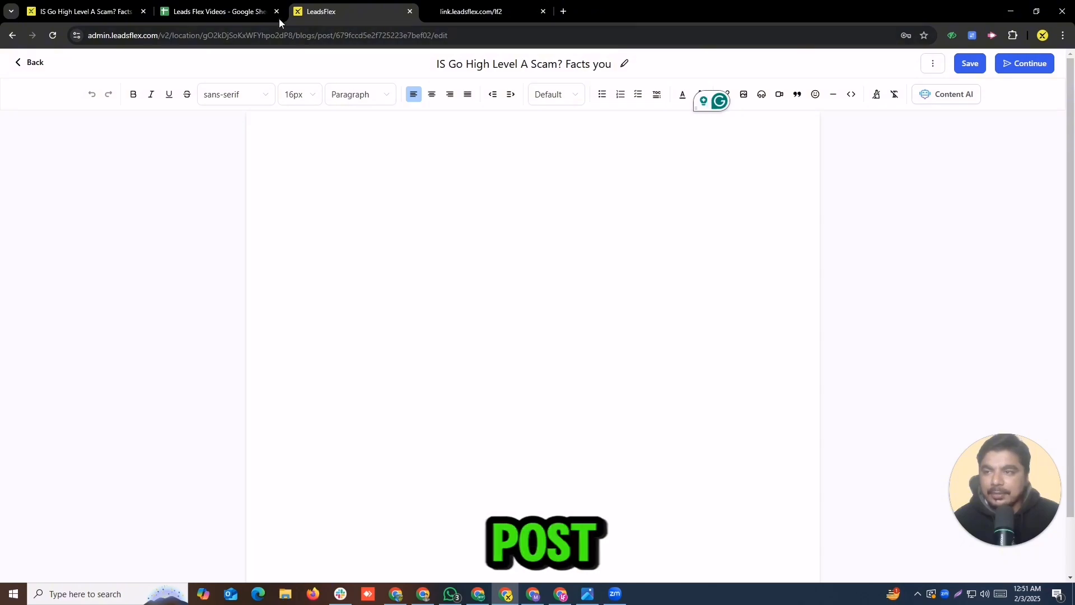
- Copy the body text of the "IS Go High Level A Scam?" article from its web page into the blog post editor
left_click(90, 11)
left_click_drag(328, 493, 682, 536)
left_click(498, 6)
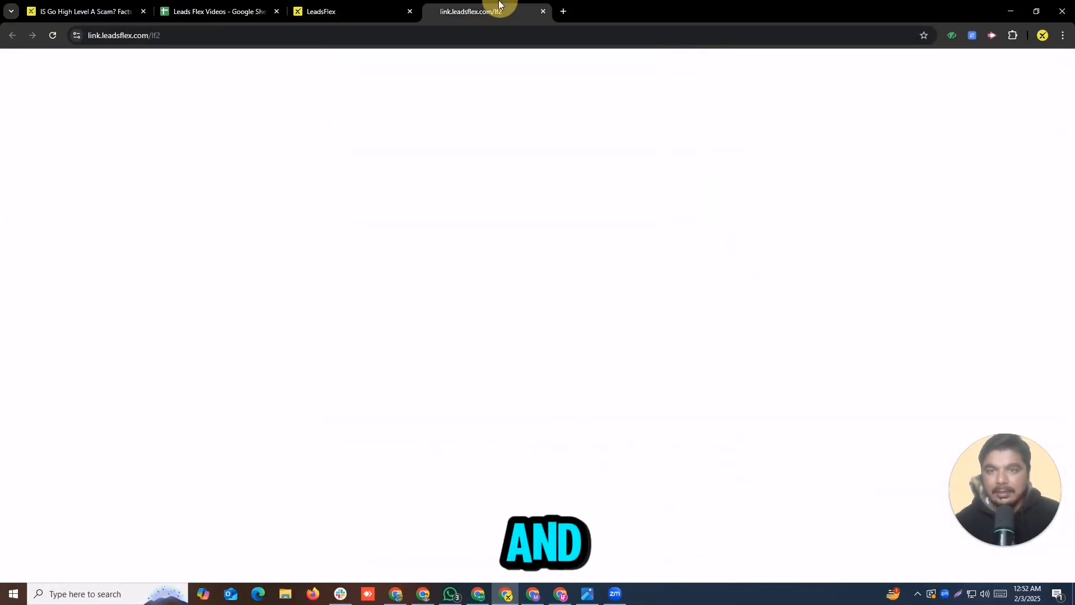
left_click(342, 8)
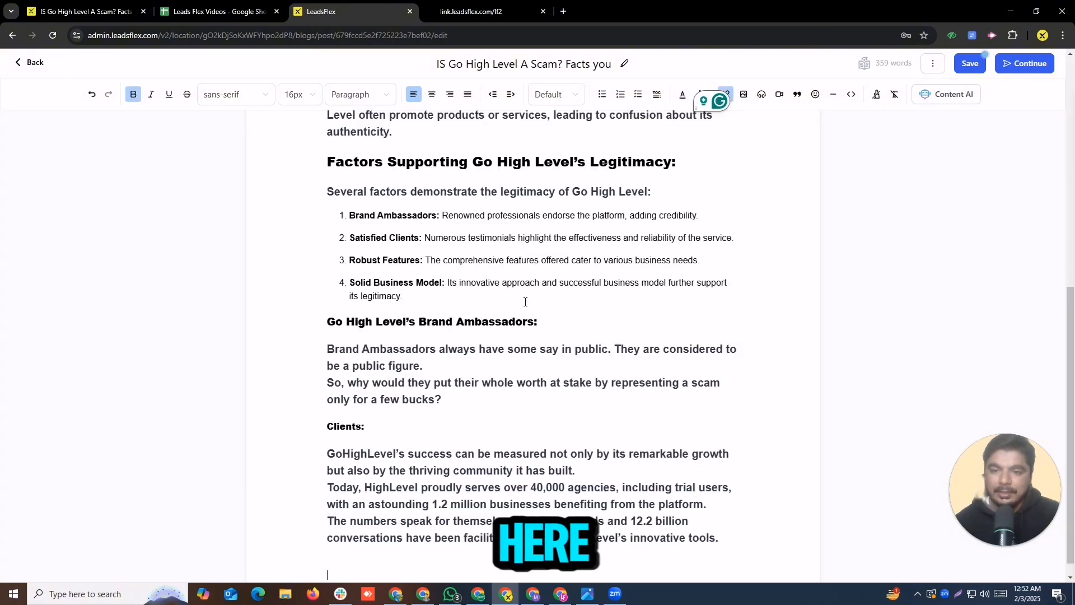
- Delete the Table of Contents heading, its empty bullets and the "Is Go High Level a Scam?" heading from the post body
scroll(522, 287, "up", 8)
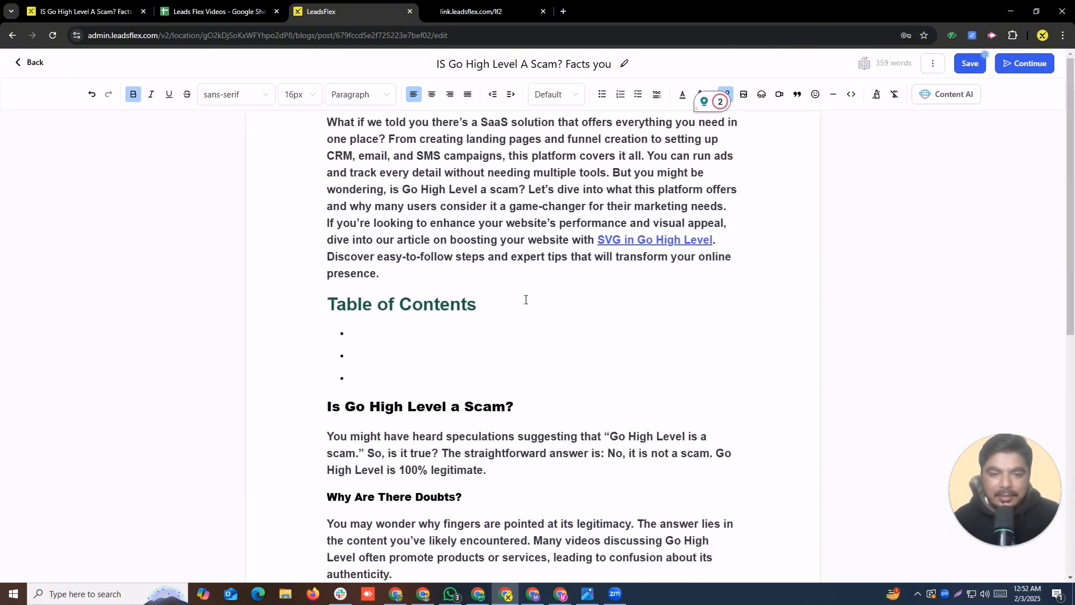
scroll(527, 300, "down", 8)
scroll(531, 302, "up", 8)
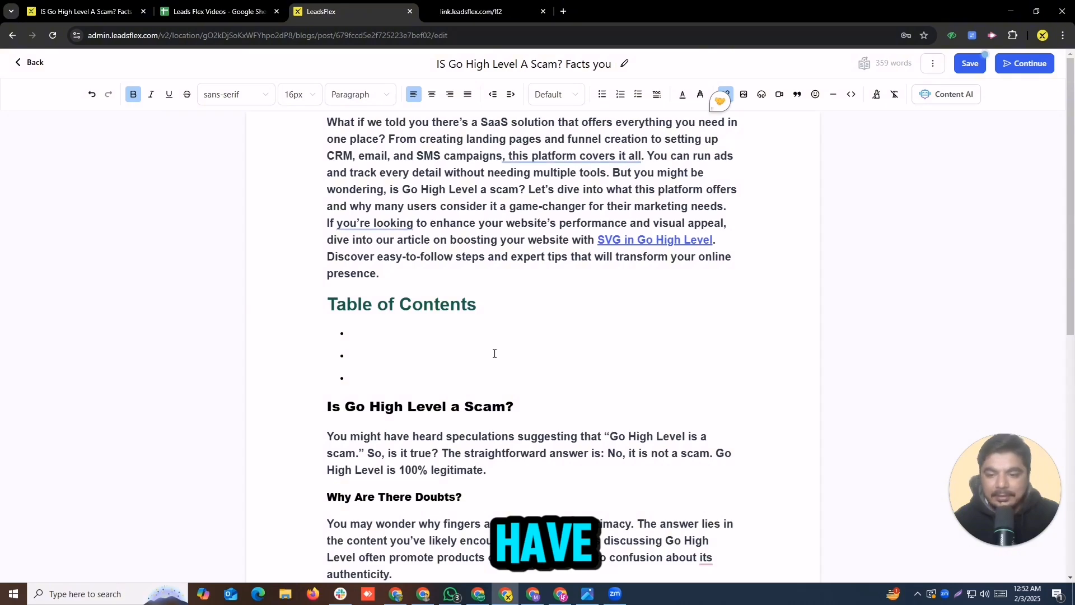
left_click_drag(526, 408, 280, 303)
key("BackSpace")
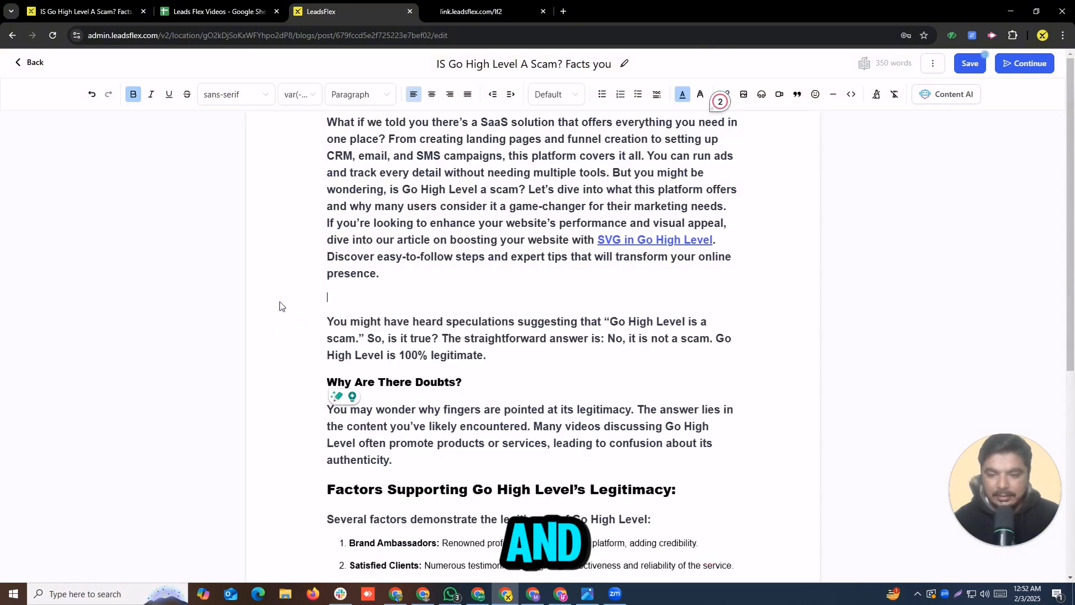
key("BackSpace")
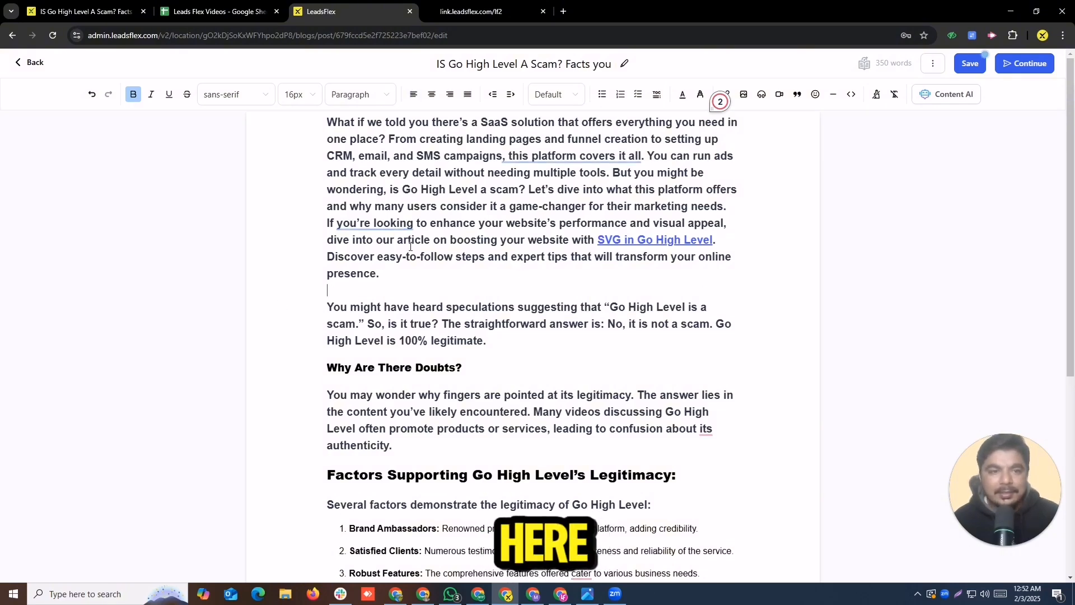
- Insert the yellow taxi screenshot from the media library below the introduction, with "seio" as its alt text
left_click(743, 94)
left_click(664, 143)
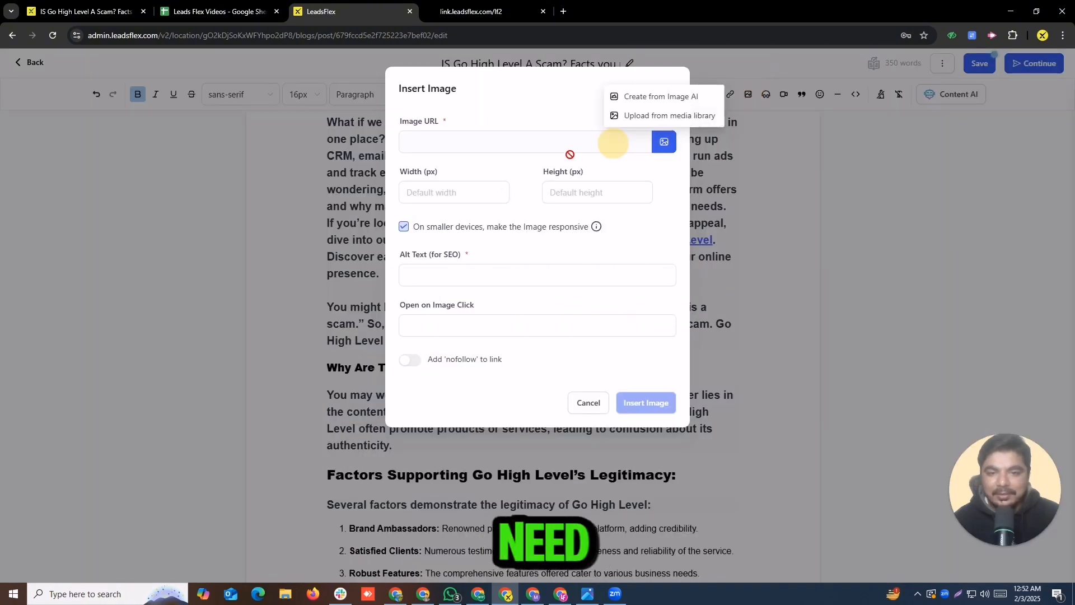
left_click(648, 118)
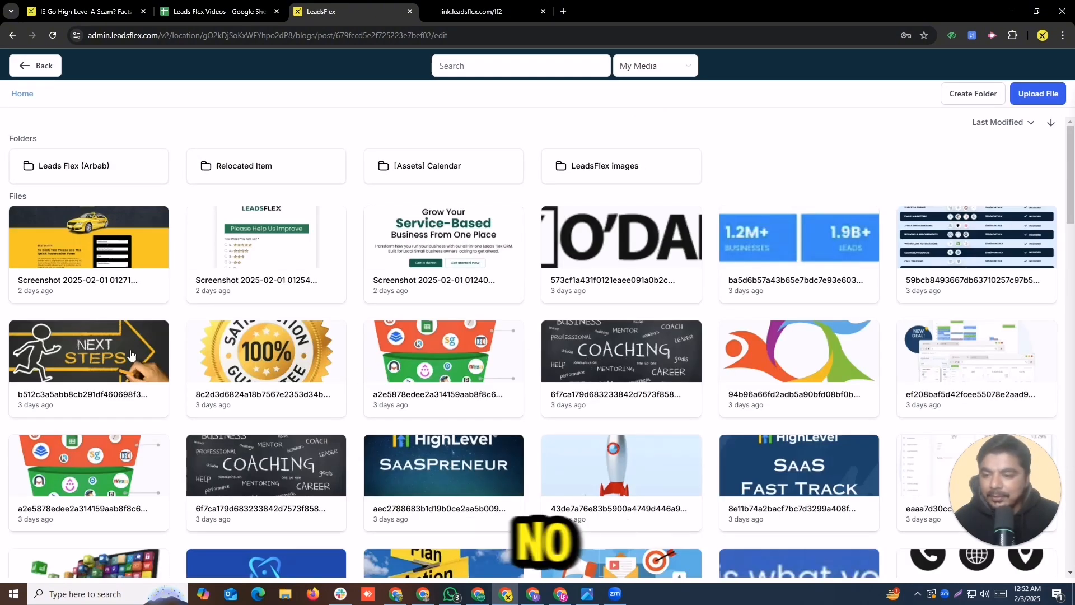
left_click(95, 295)
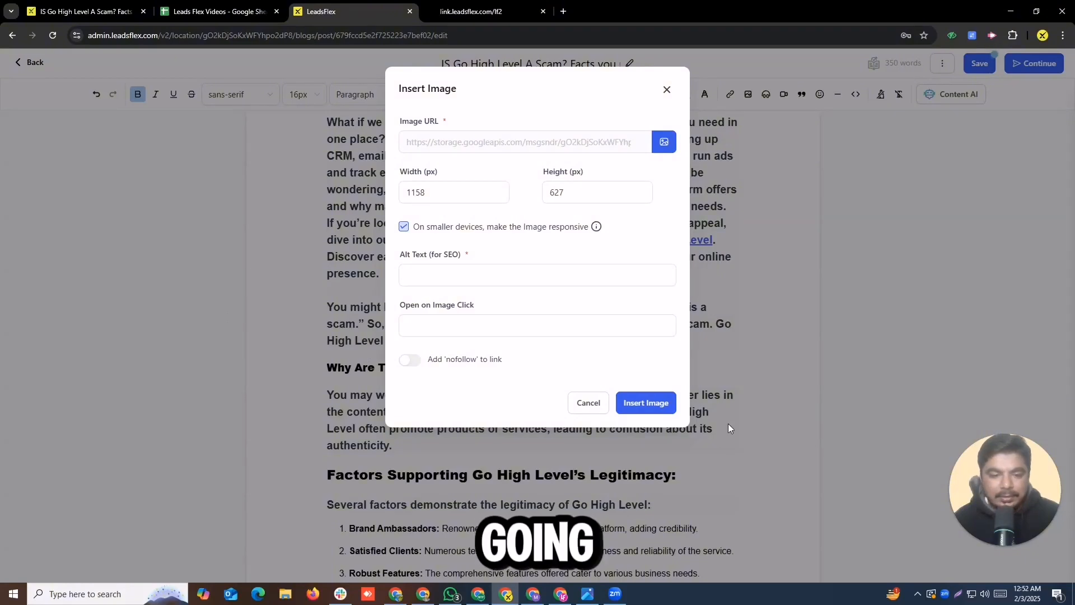
left_click(642, 408)
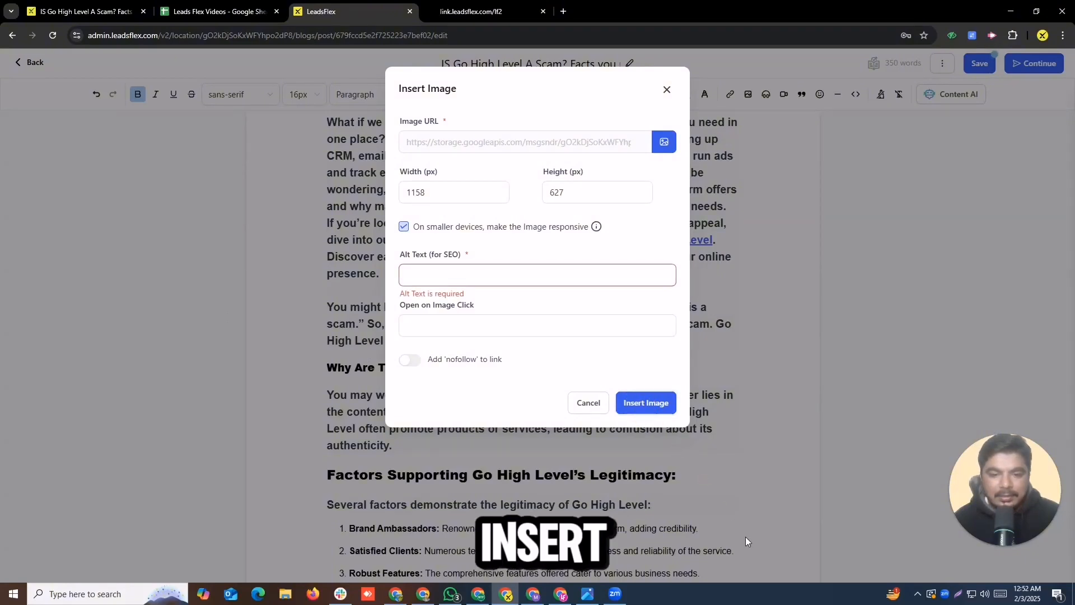
left_click(459, 273)
type("seio")
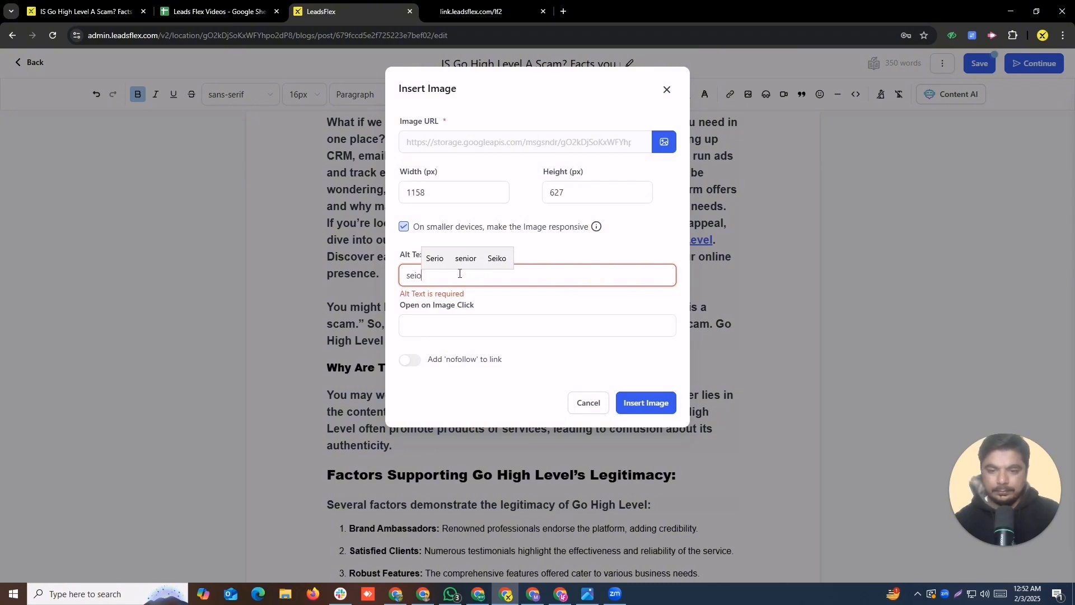
left_click(663, 400)
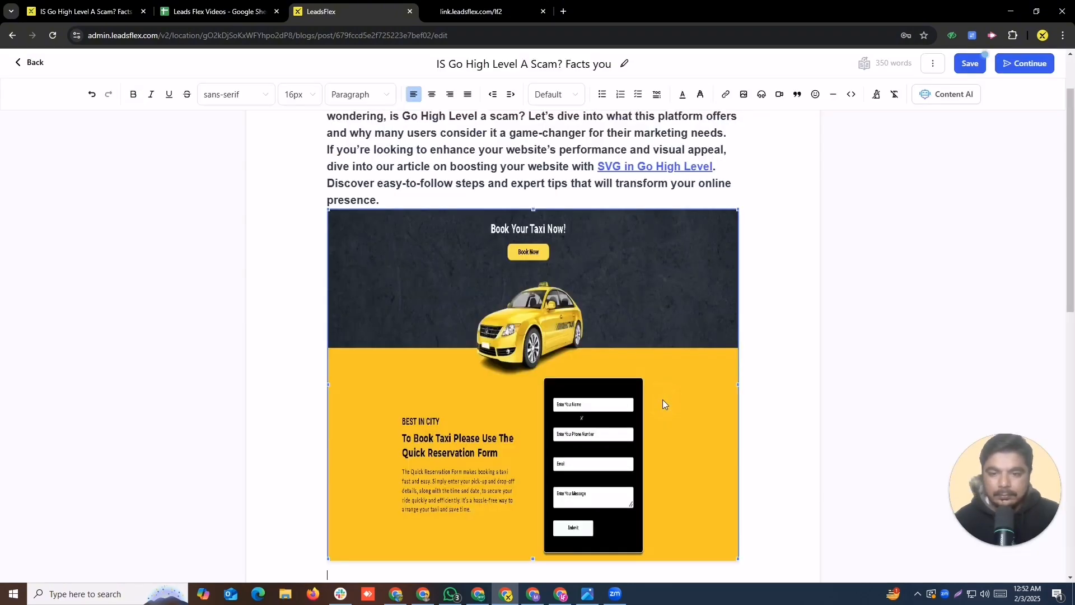
scroll(800, 271, "down", 10)
scroll(799, 271, "up", 12)
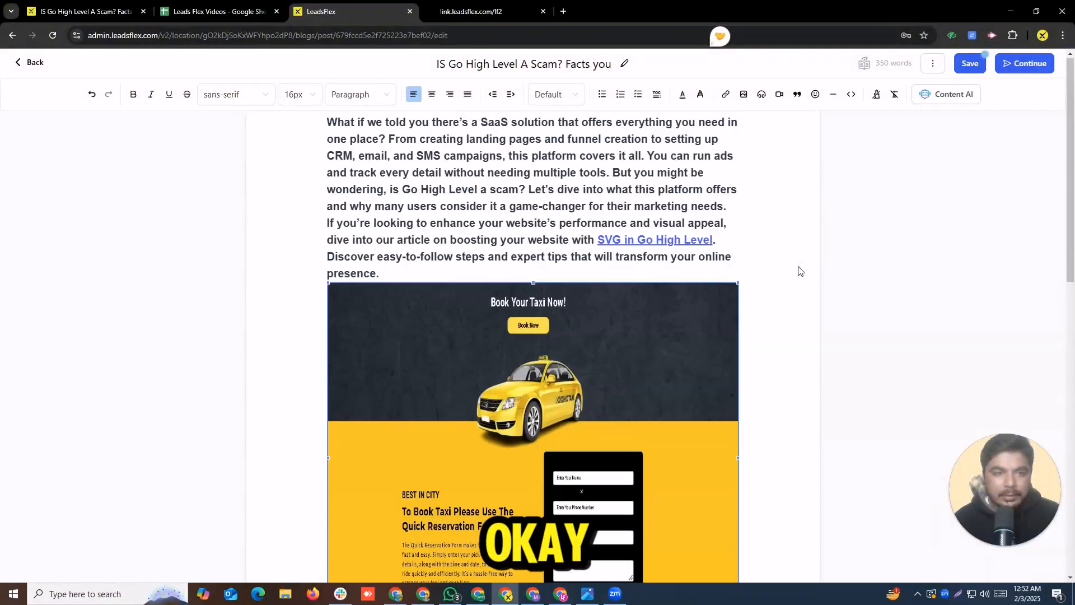
scroll(799, 271, "down", 3)
scroll(800, 270, "up", 3)
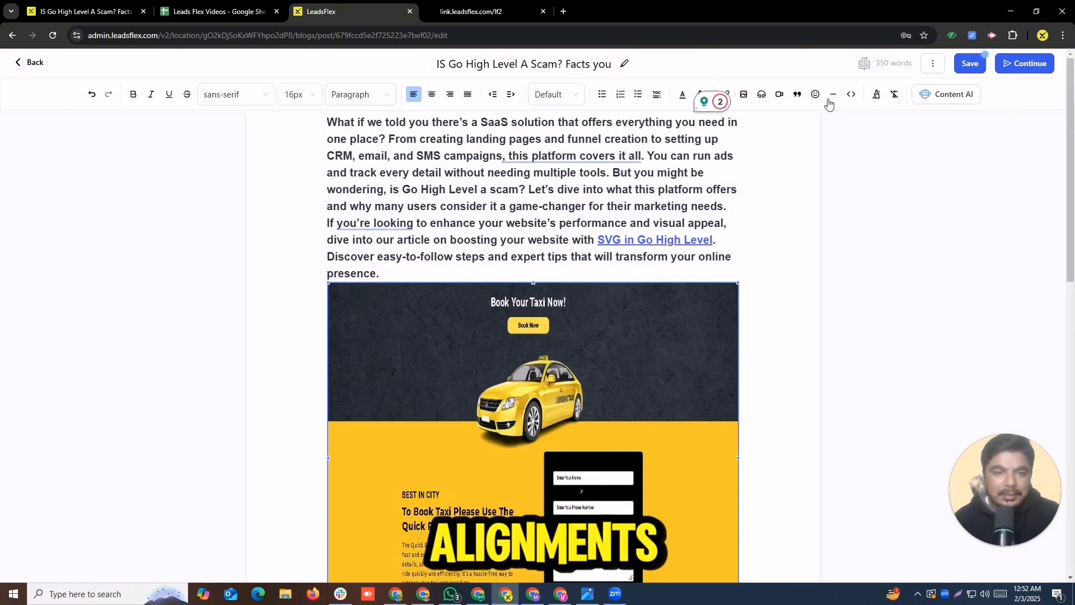
scroll(580, 378, "down", 10)
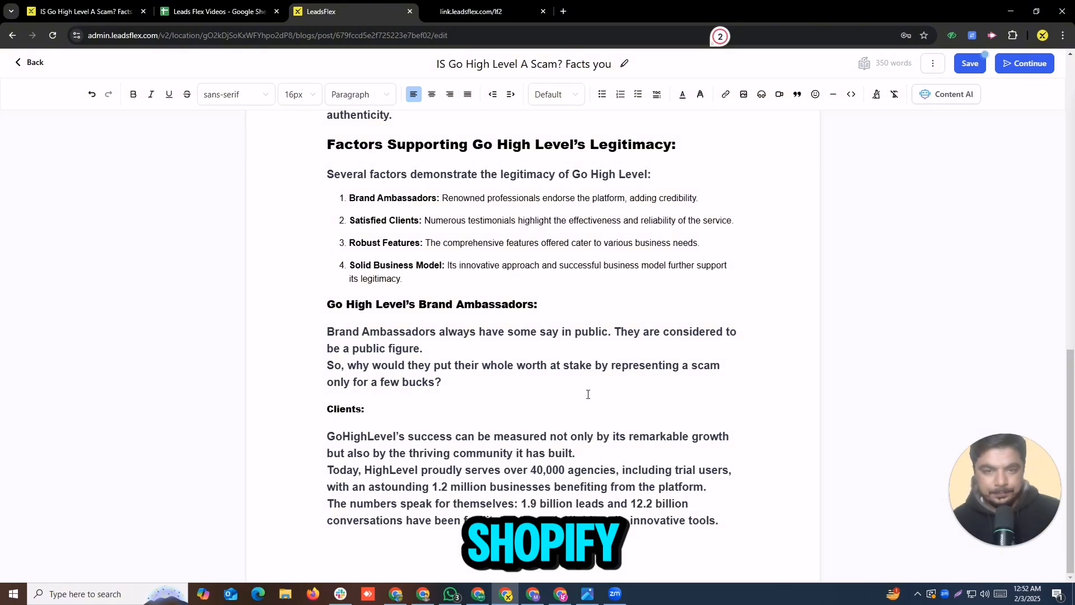
scroll(587, 394, "up", 10)
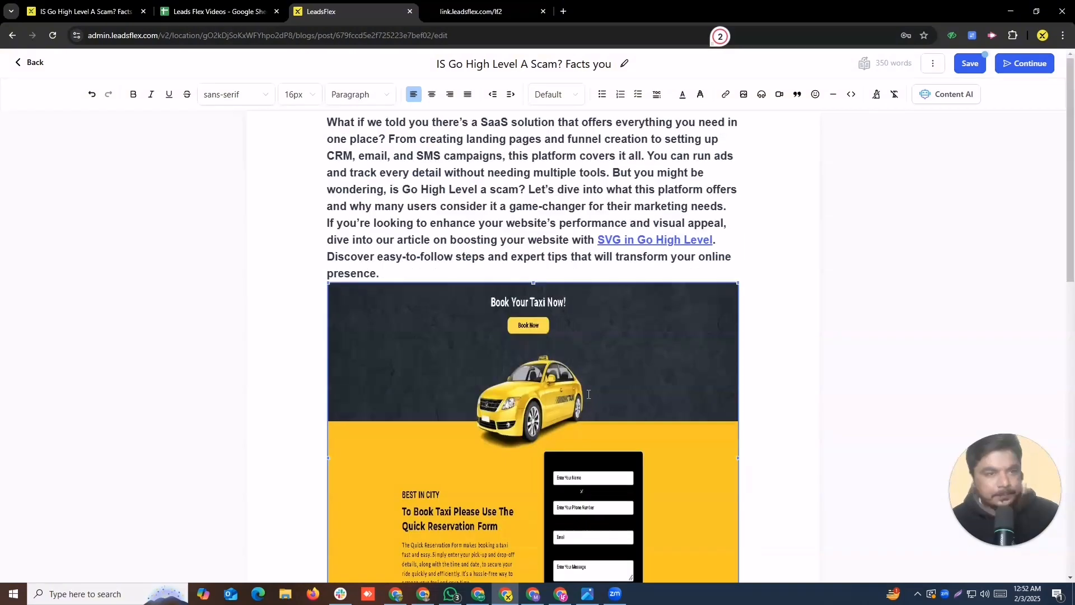
- Continue to the post's publishing settings and assign the GHL Guide category and the Leads Flex author
left_click(1027, 64)
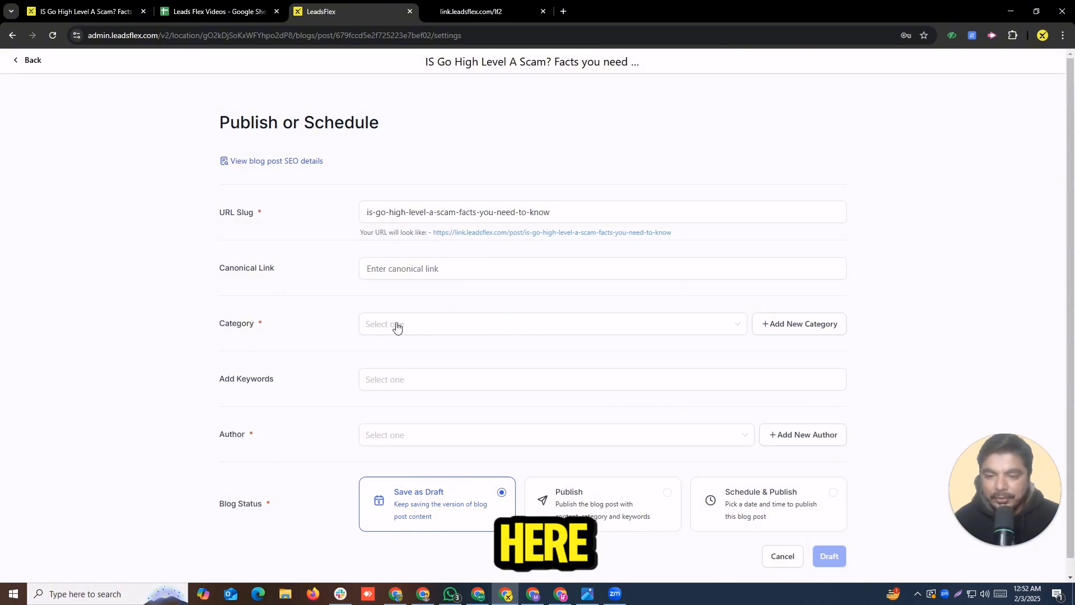
left_click(418, 321)
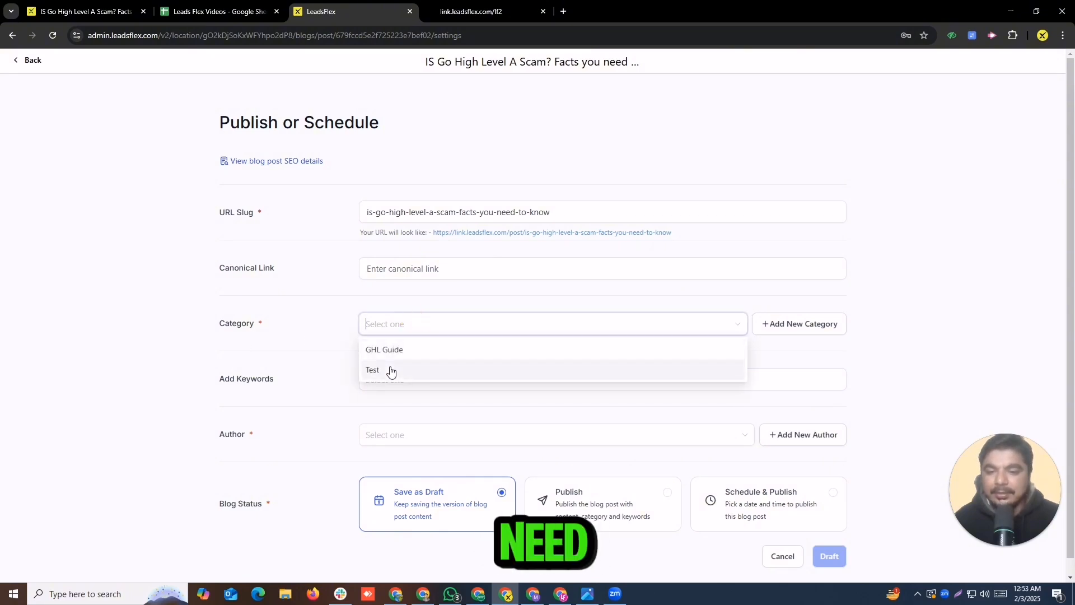
left_click(395, 349)
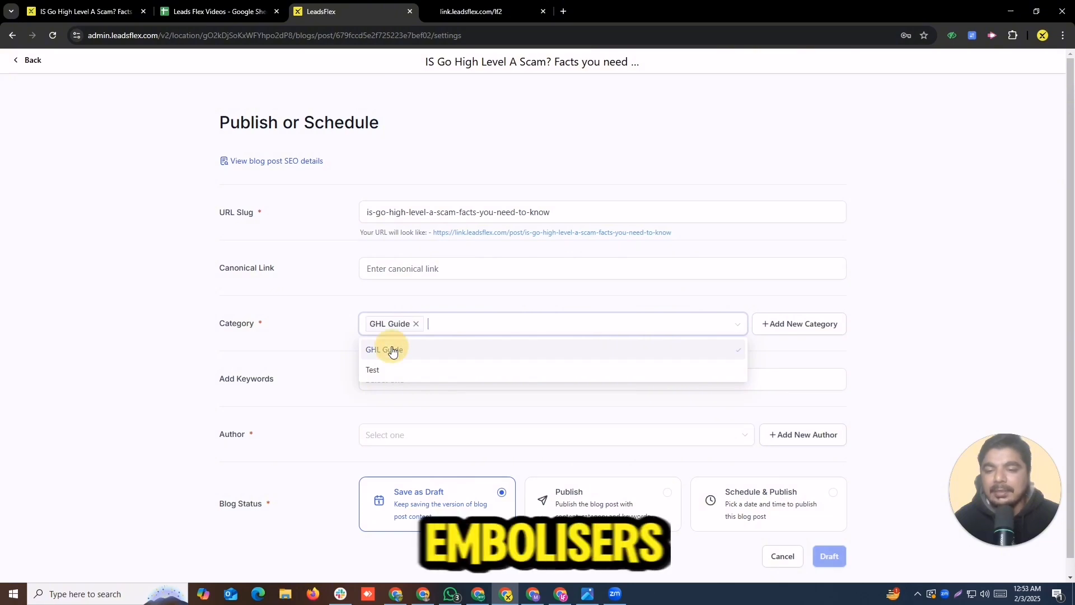
left_click(928, 345)
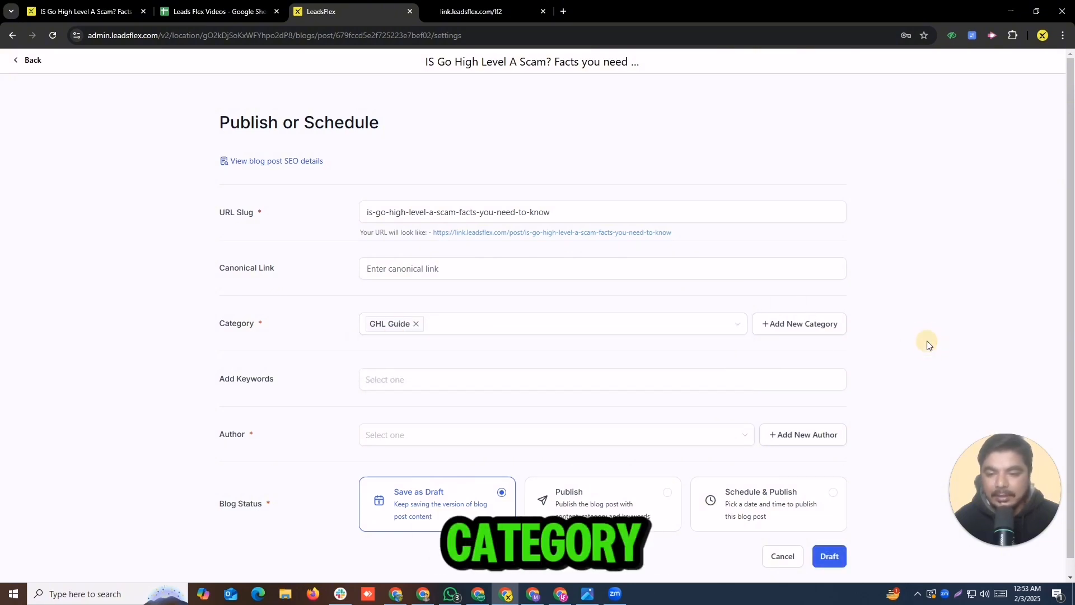
left_click(406, 388)
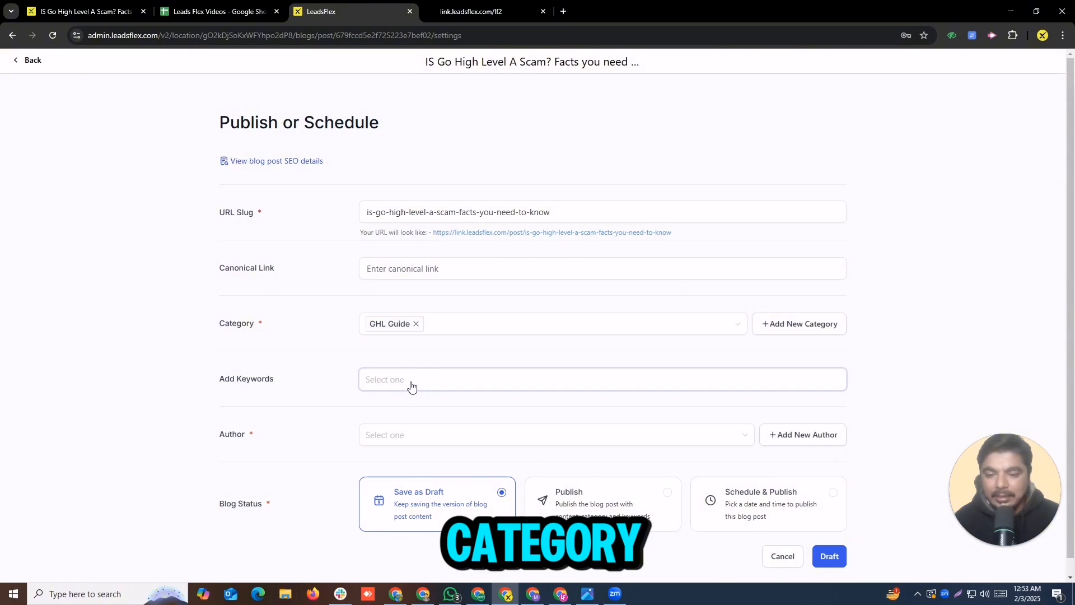
left_click(433, 444)
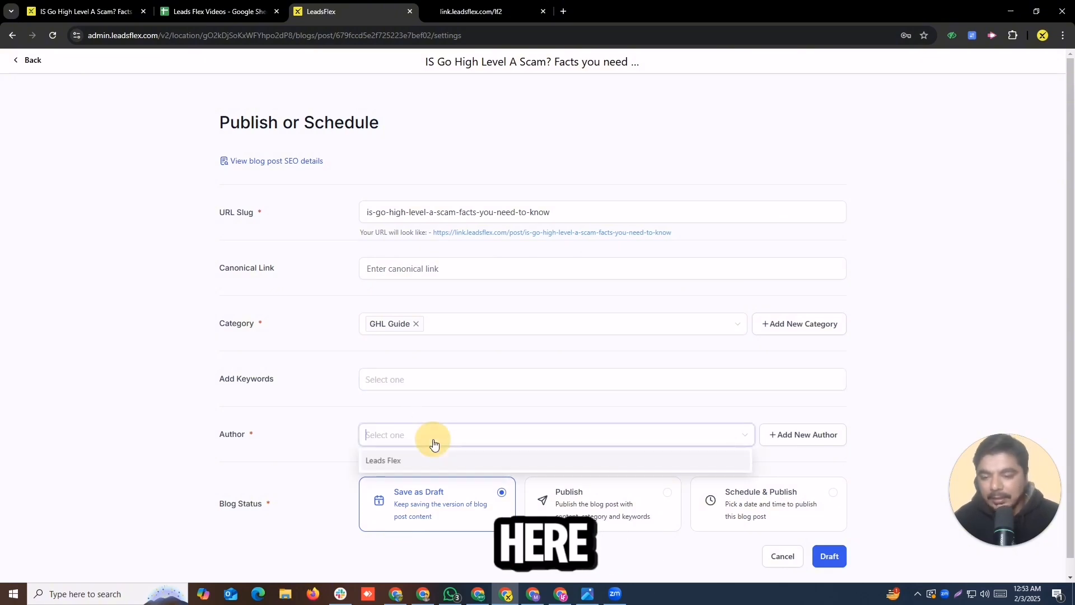
left_click(426, 461)
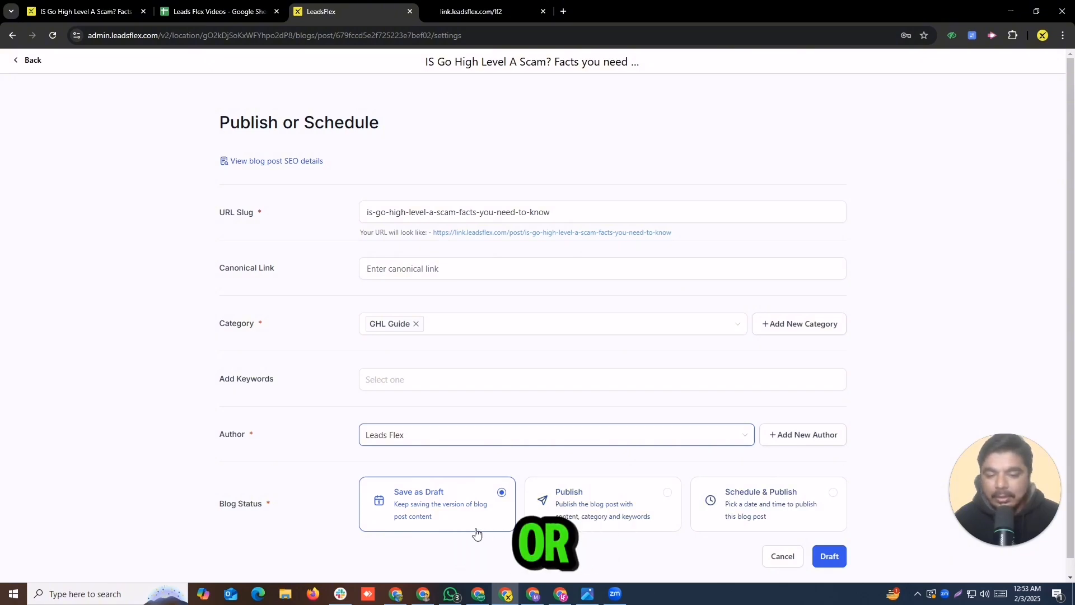
- Set the blog status to Publish and publish the post
left_click(596, 511)
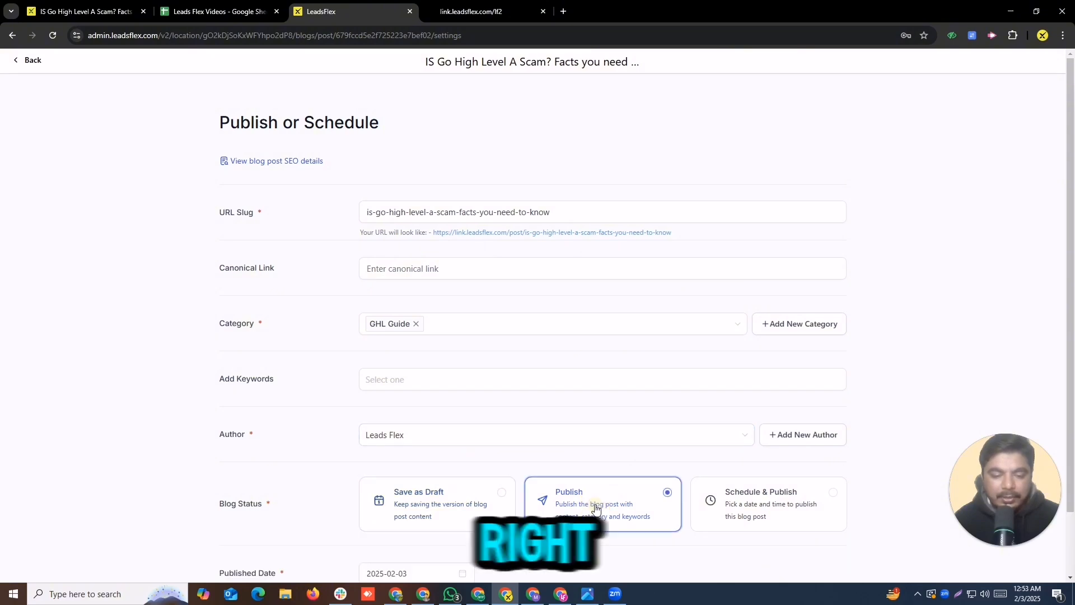
scroll(782, 351, "down", 1)
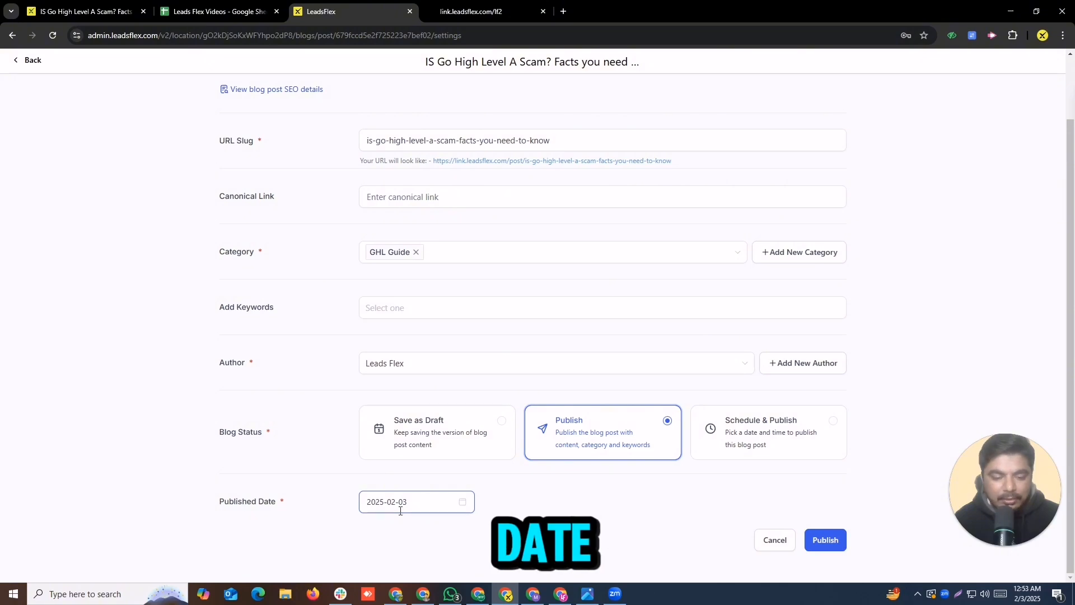
left_click(818, 542)
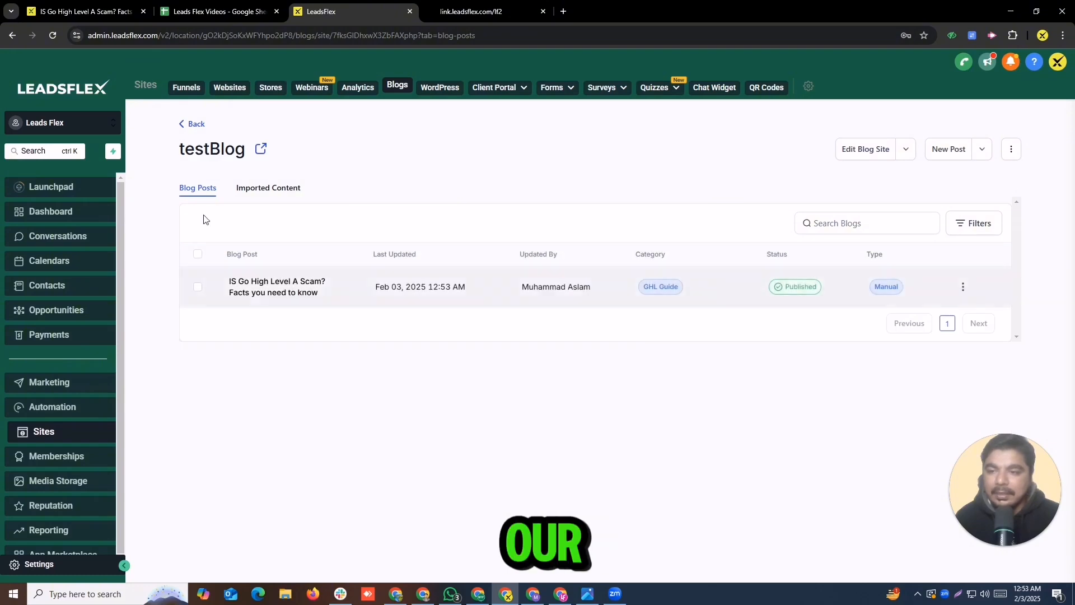
- Preview the published post from top to bottom in both the desktop and mobile layouts
left_click(962, 292)
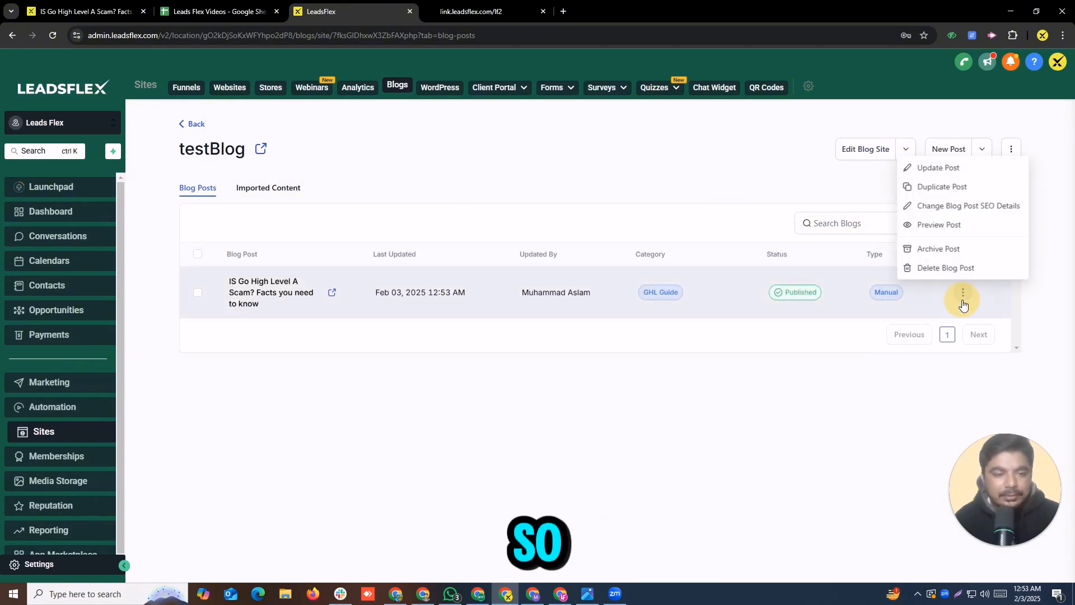
left_click(952, 227)
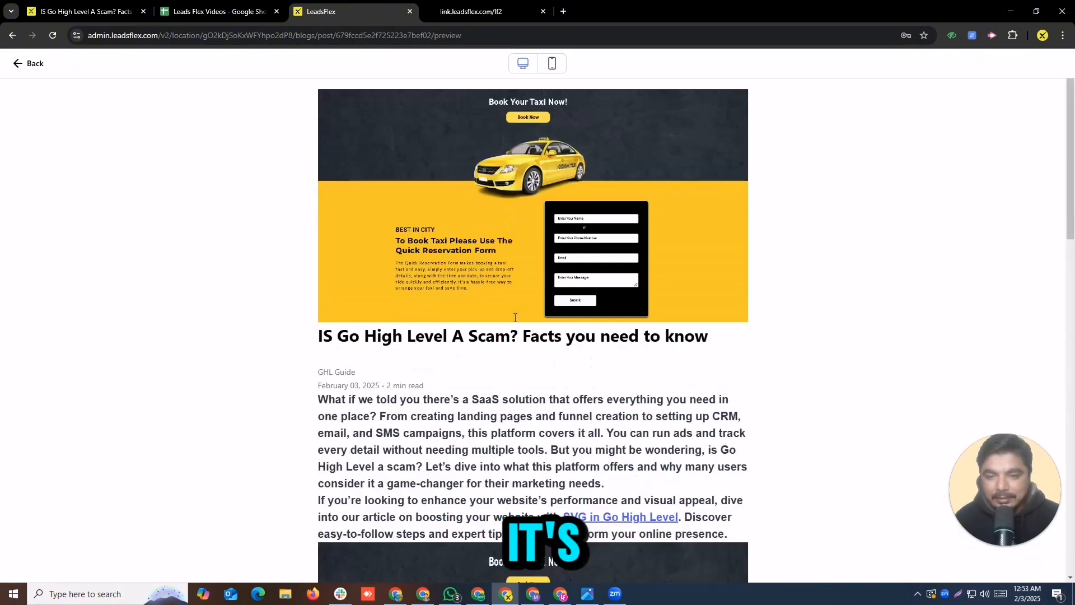
scroll(515, 318, "down", 15)
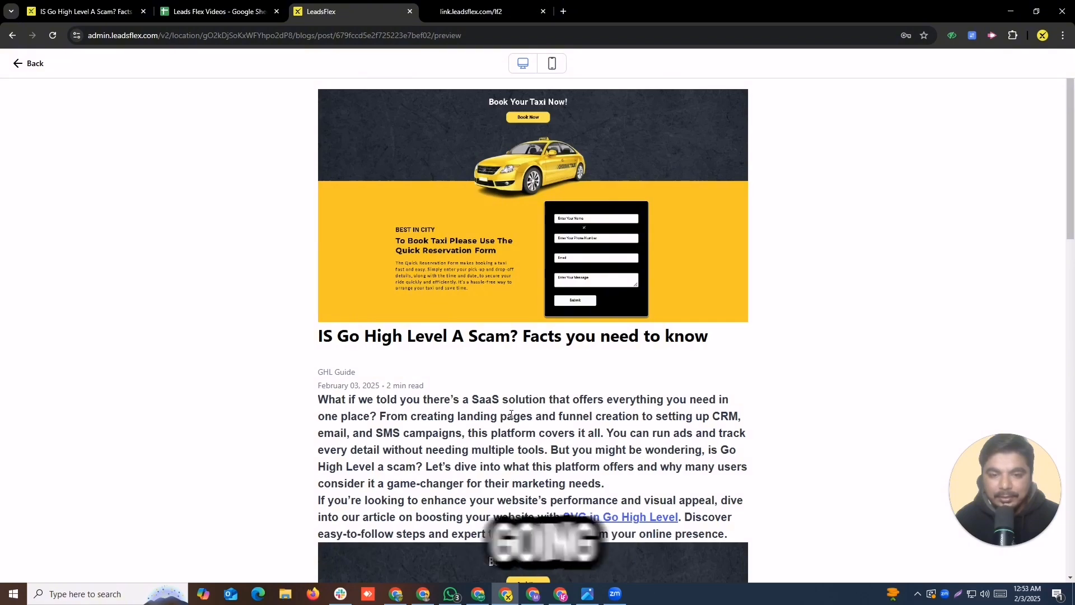
left_click(552, 64)
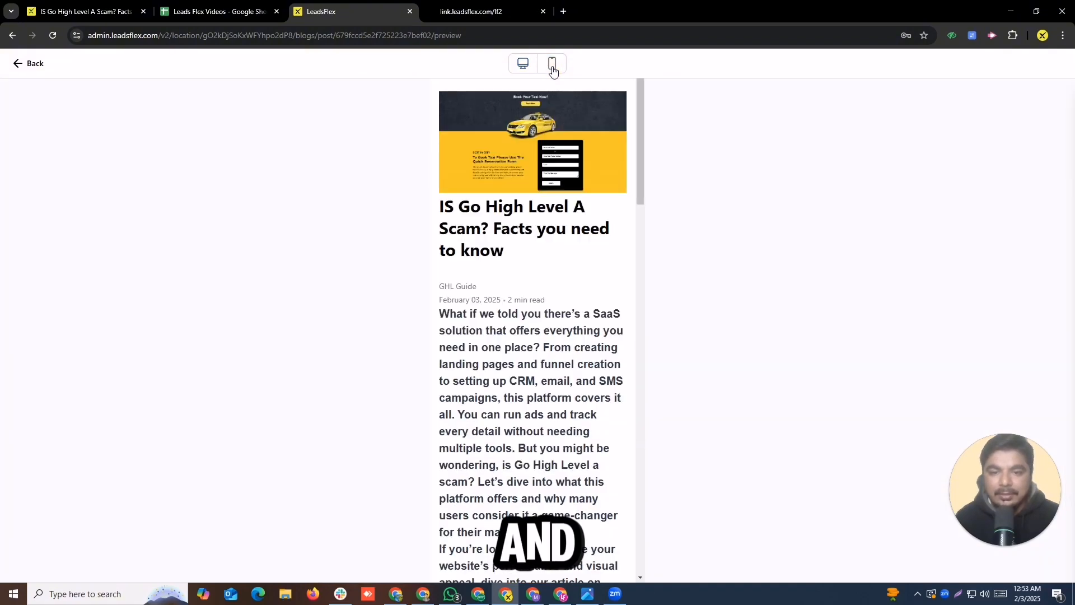
scroll(527, 252, "down", 15)
scroll(525, 231, "up", 15)
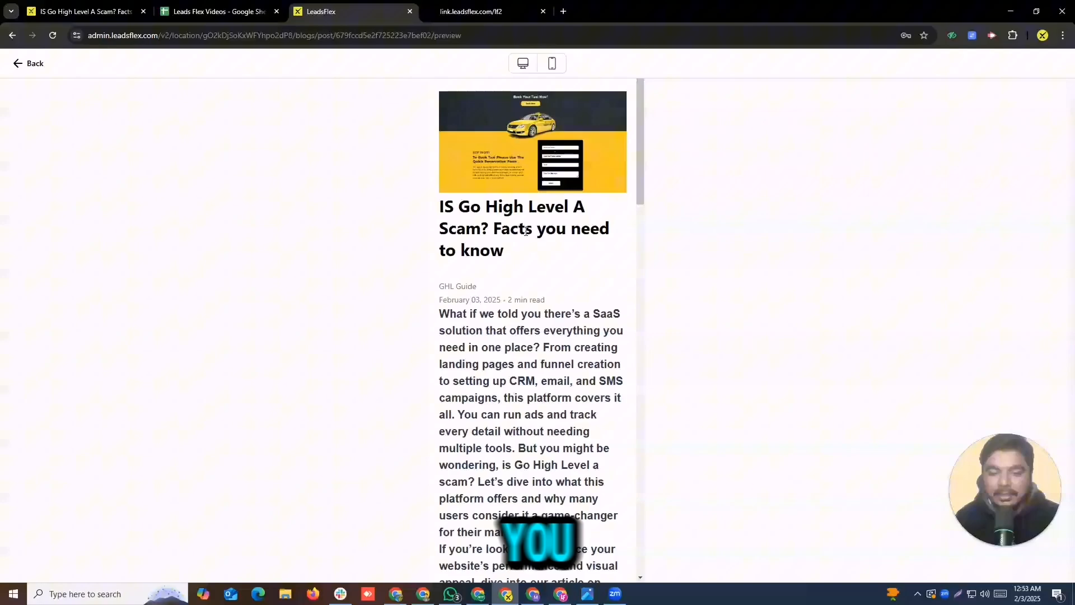
left_click(524, 64)
scroll(485, 290, "down", 20)
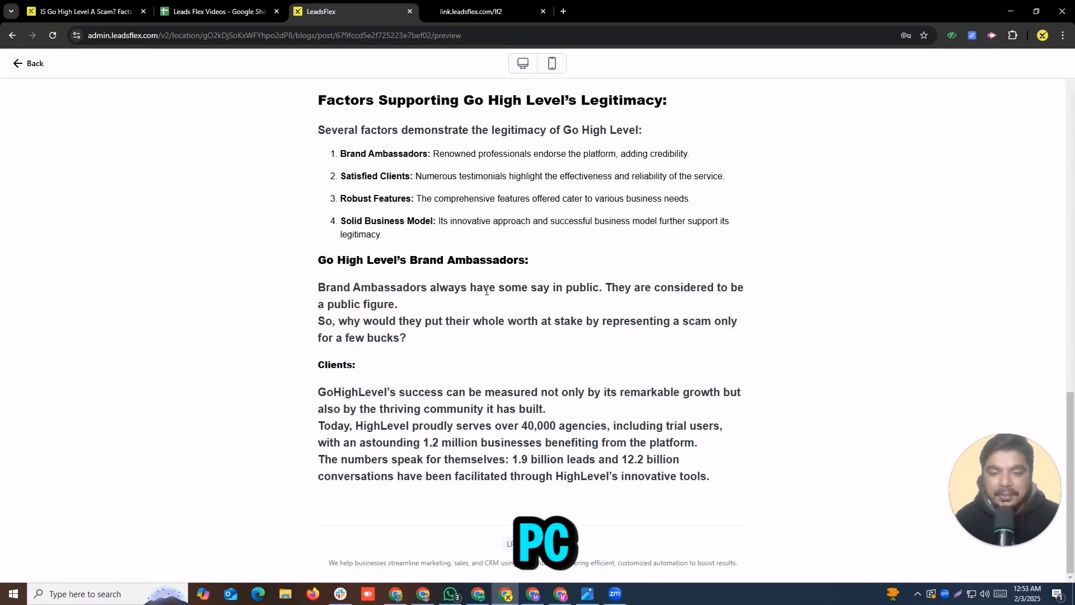
scroll(487, 291, "up", 20)
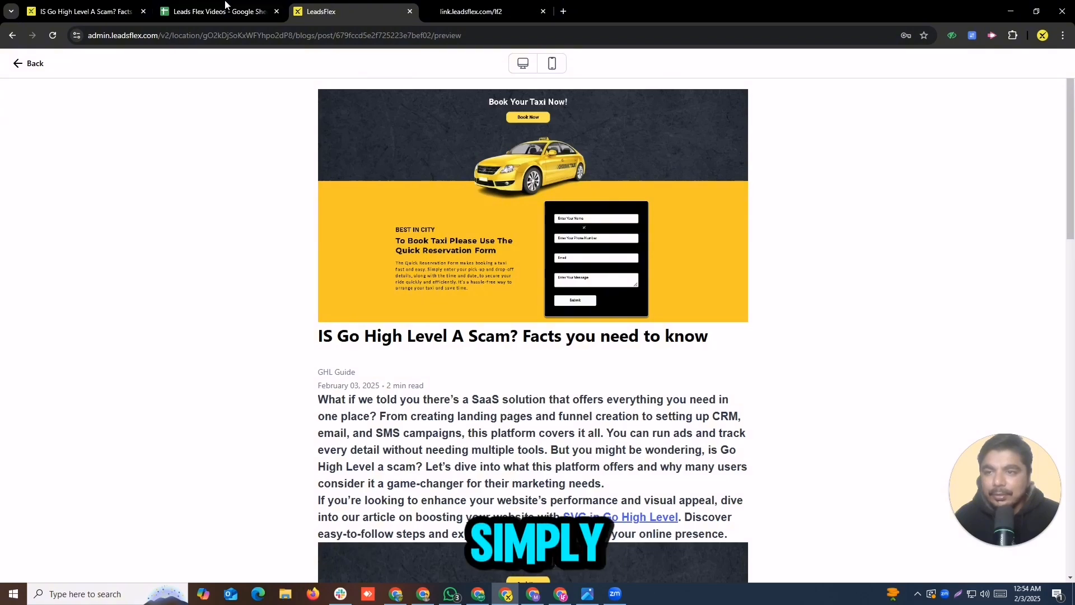
- Switch to the public LeadsFlex website, view its home page and Snapshots page, and return to the home page
left_click(111, 11)
scroll(316, 115, "up", 15)
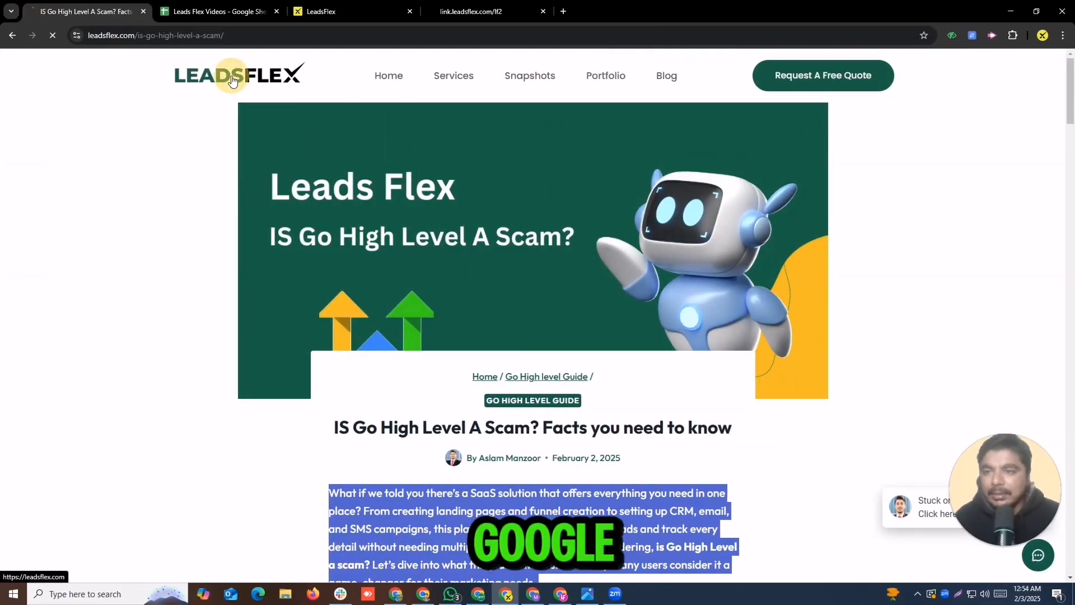
left_click(234, 67)
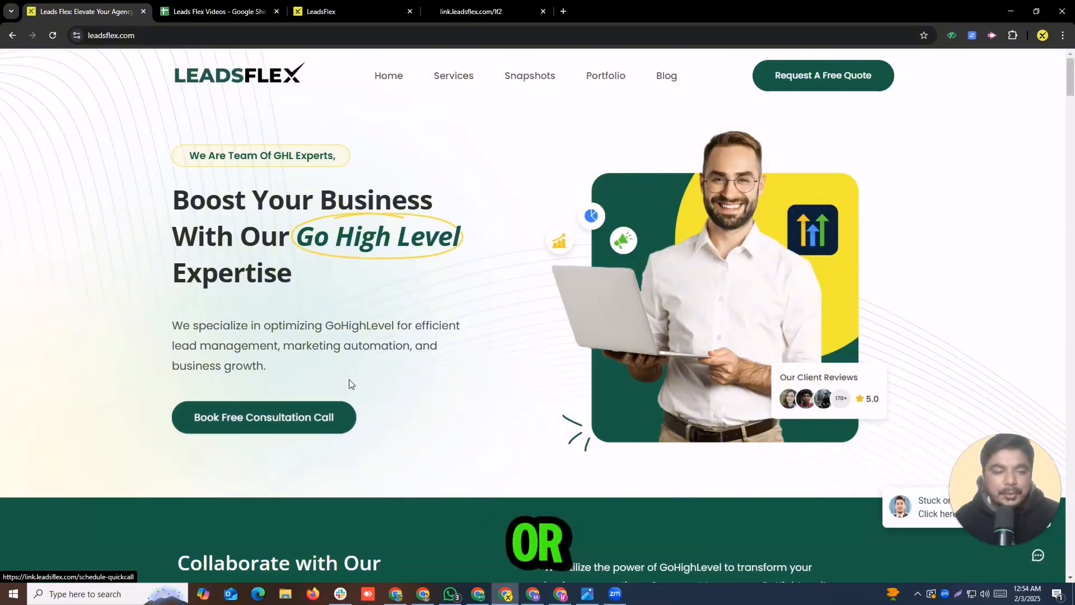
left_click(533, 77)
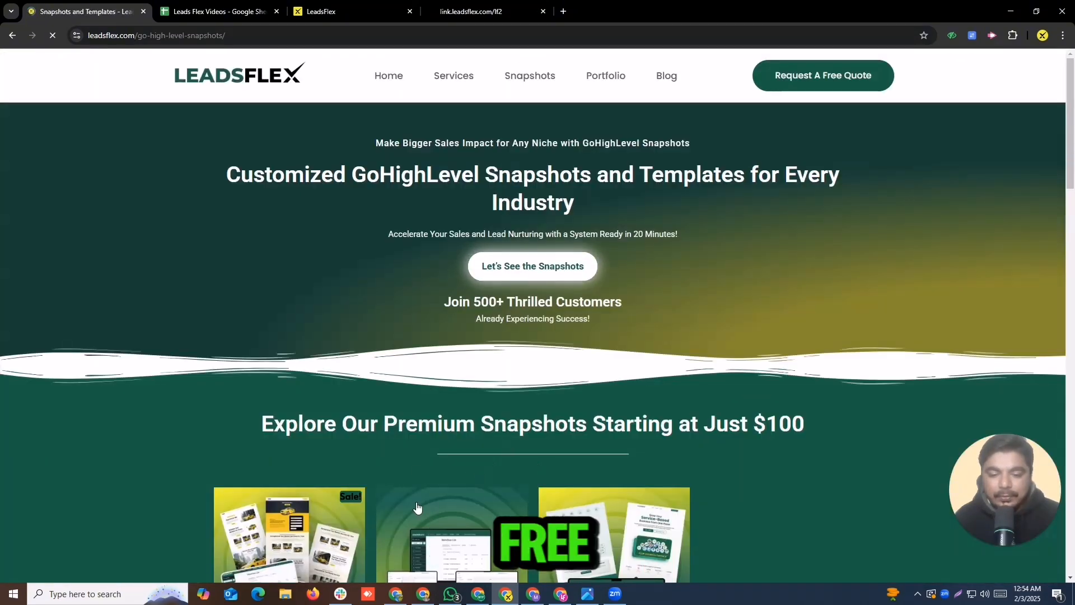
left_click(12, 35)
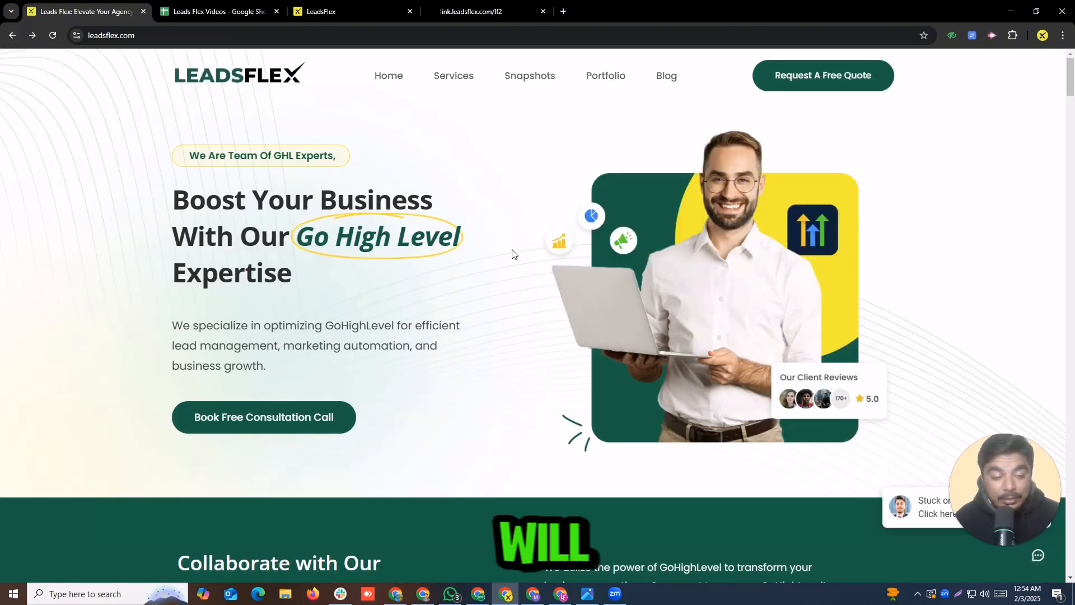